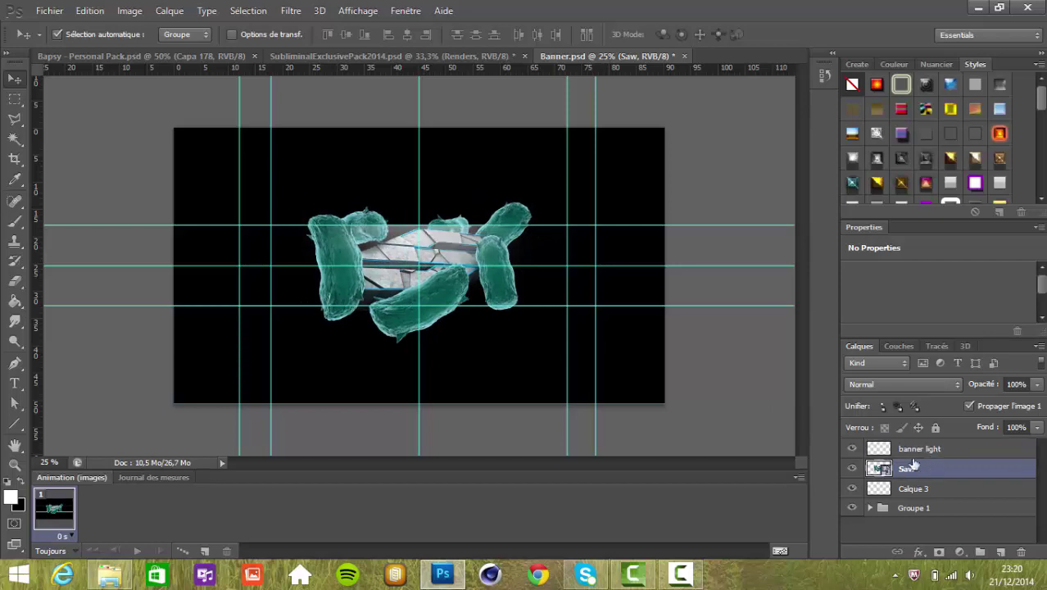
- Duplicate the Particles layer from the Particles group of SubliminalExclusivePack2014.psd into Banner.psd, turning on its visibility first
left_click(369, 56)
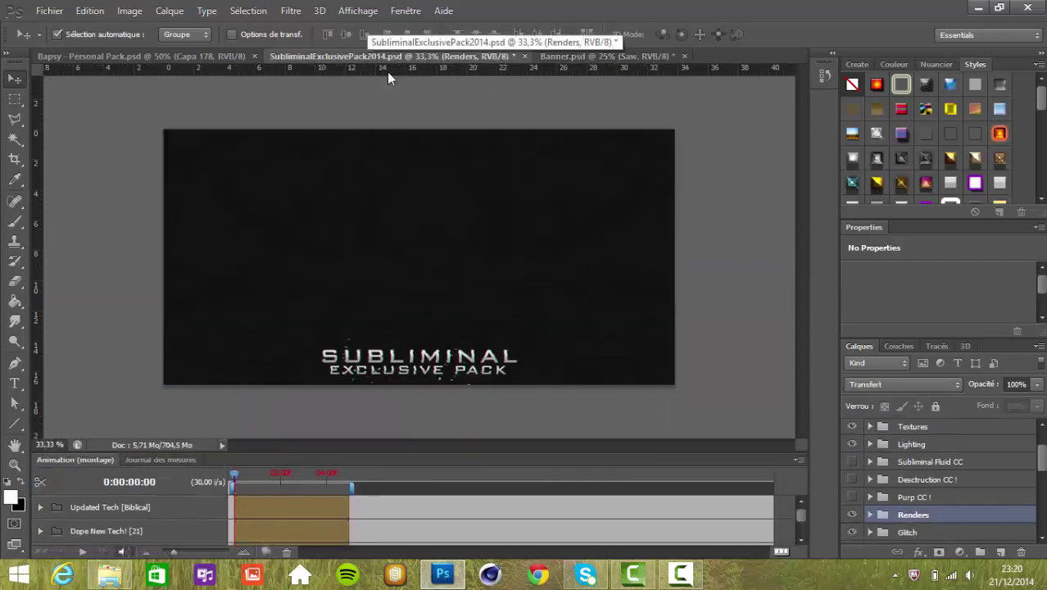
left_click_drag(1045, 462, 1032, 506)
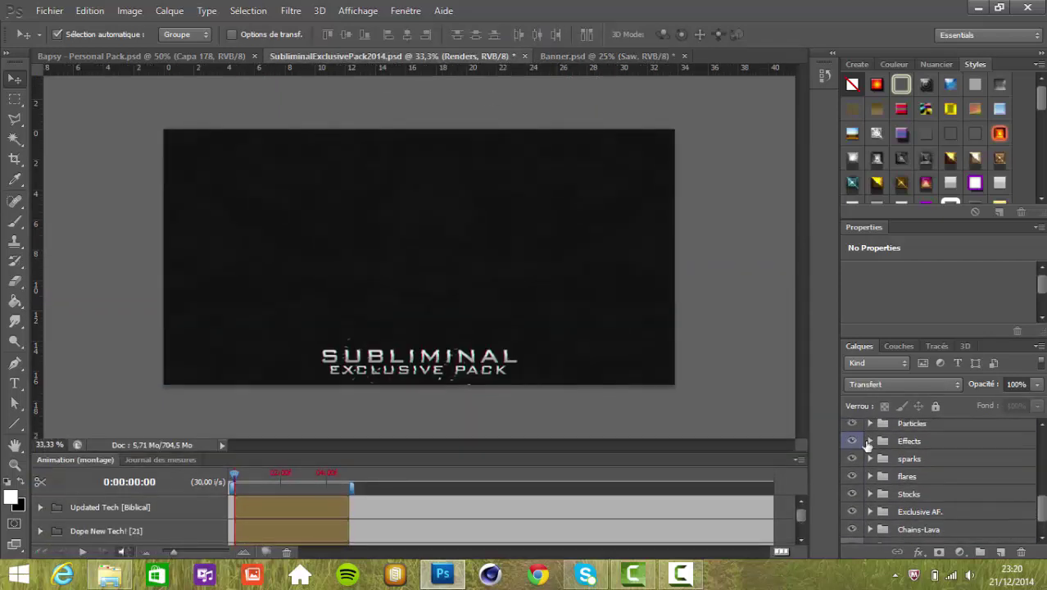
left_click(870, 425)
left_click(852, 442)
left_click(919, 443)
right_click(919, 445)
left_click(696, 77)
left_click(593, 229)
left_click(524, 268)
left_click(657, 172)
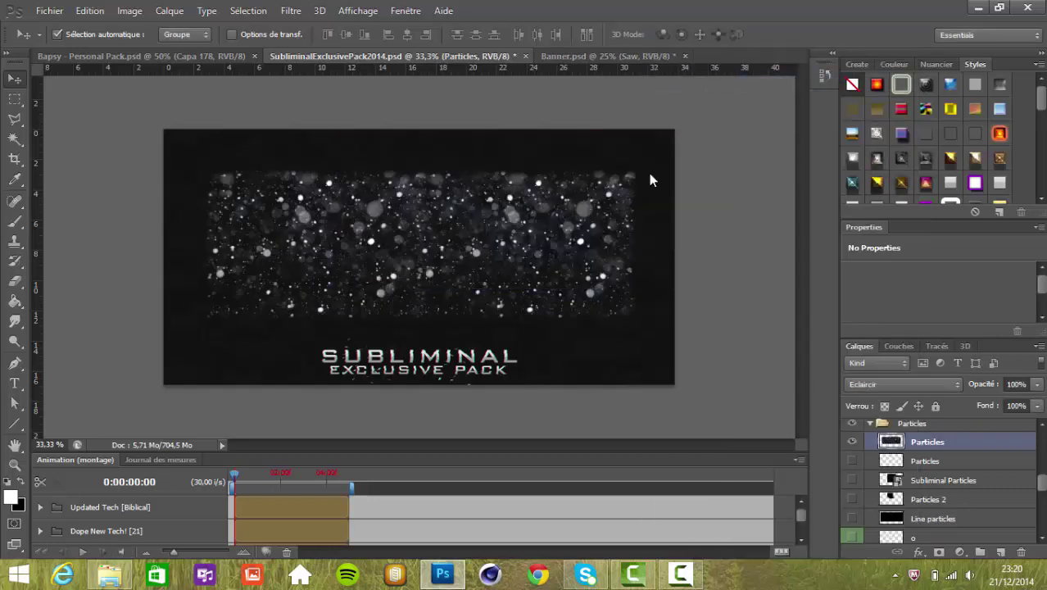
- Hide the Particles layer again and collapse the Particles group
left_click(852, 441)
left_click(853, 481)
left_click(870, 423)
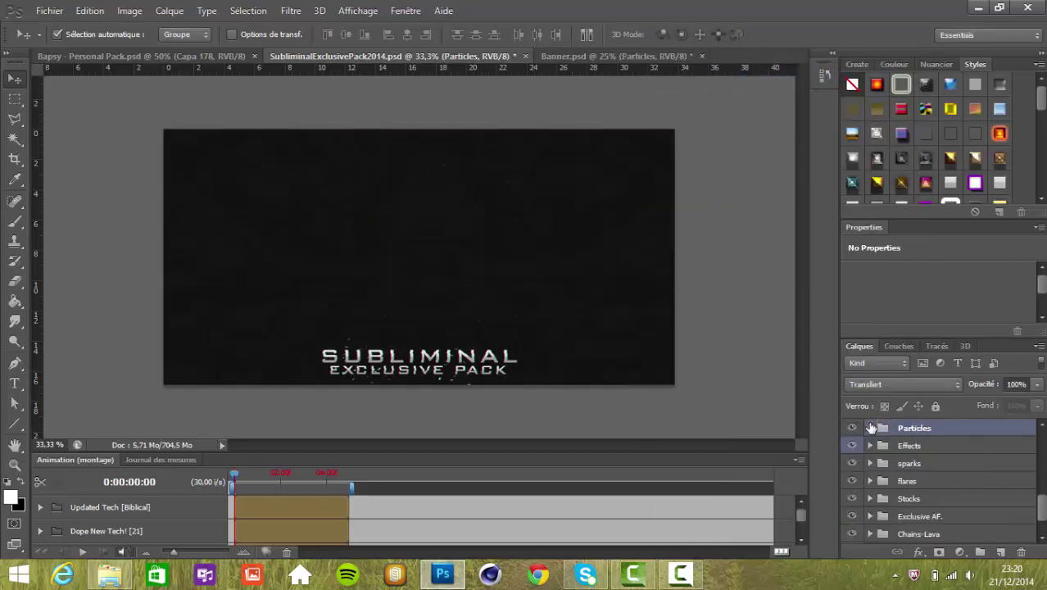
- Look into the Effects group and preview a layer in the sparks group, leaving both groups collapsed
left_click(870, 445)
left_click(870, 444)
left_click(870, 463)
left_click(852, 521)
left_click(852, 520)
left_click(870, 463)
- Preview the layers of the Stocks group one at a time, hiding each again, and collapse the group
left_click(870, 498)
left_click(852, 516)
left_click(851, 516)
scroll(852, 518, "down", 1)
left_click(852, 538)
left_click(853, 537)
scroll(852, 534, "down", 2)
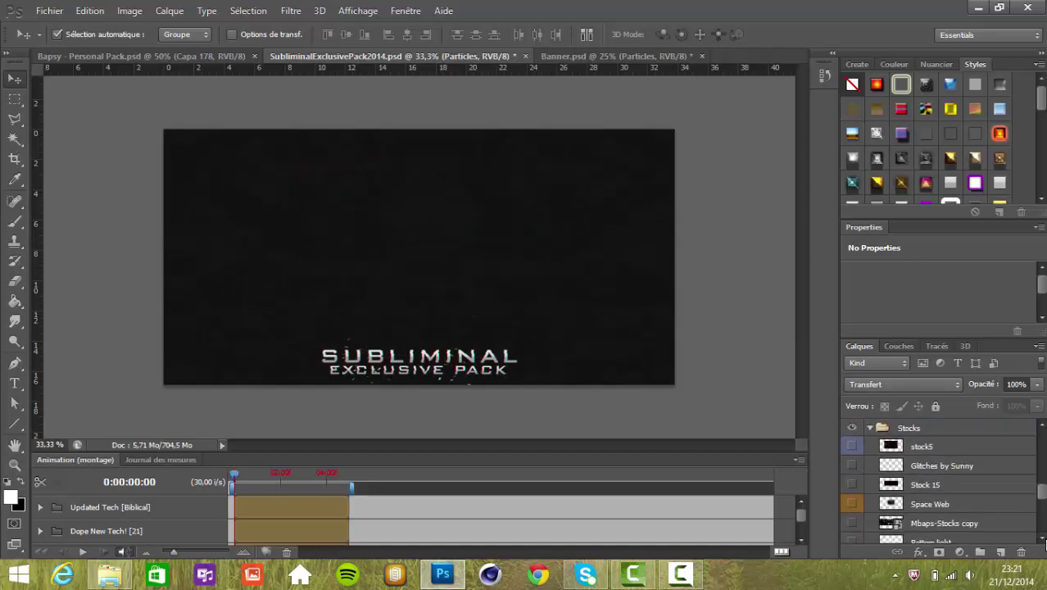
left_click(853, 509)
left_click(852, 509)
left_click(852, 492)
left_click(851, 492)
left_click(852, 529)
left_click(852, 529)
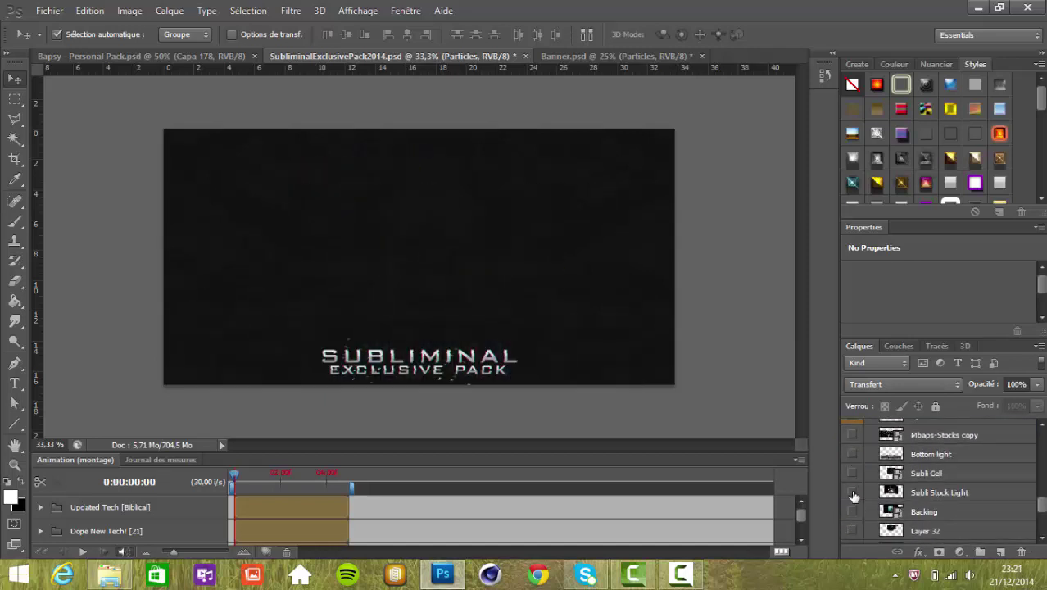
left_click(852, 495)
left_click(853, 495)
scroll(853, 497, "down", 2)
left_click(852, 480)
left_click(851, 480)
left_click(852, 458)
left_click(852, 458)
left_click(1042, 427)
left_click(870, 429)
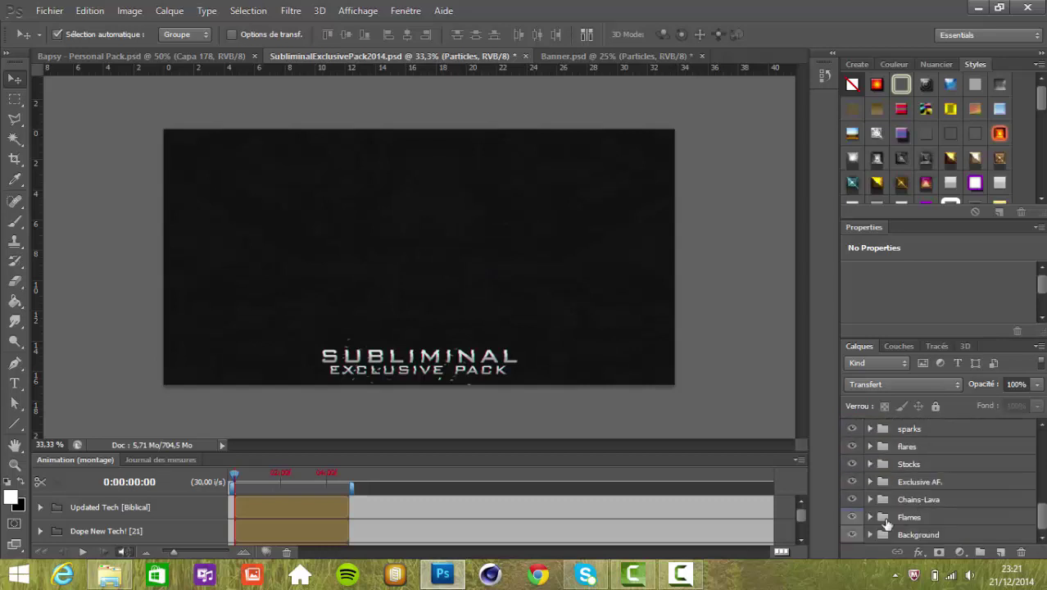
- Preview the tech, HUD and first Tech layers of the Ex Tech V3 group, hiding each again
left_click(1041, 433)
left_click(870, 446)
left_click(851, 465)
left_click(852, 465)
left_click(851, 483)
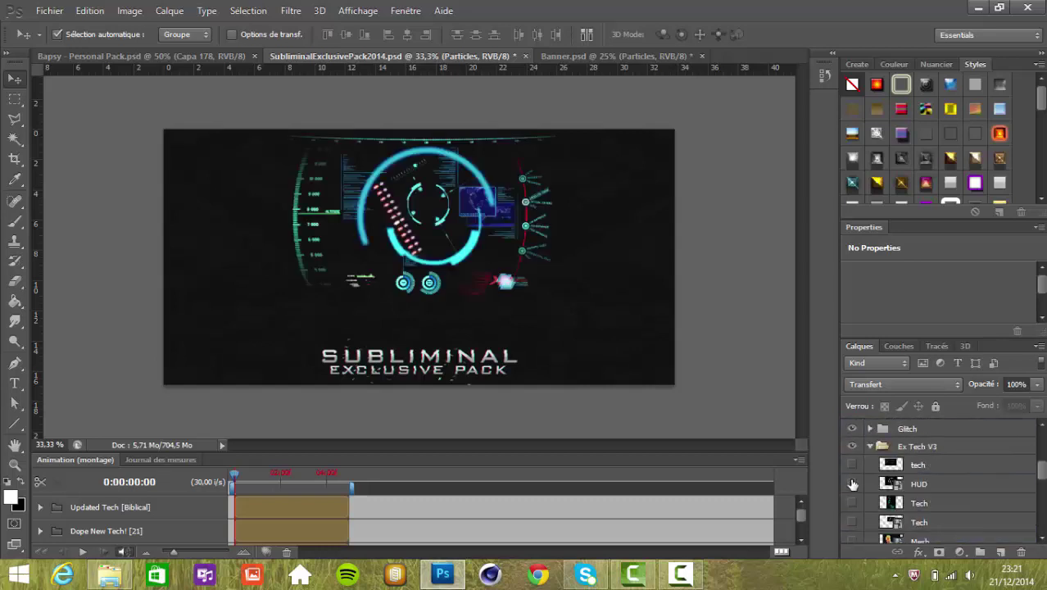
left_click(852, 483)
left_click(852, 503)
left_click(852, 503)
- Preview the second Tech layer of the Ex Tech V3 group and duplicate it into Banner.psd
left_click(852, 522)
left_click(851, 522)
right_click(954, 522)
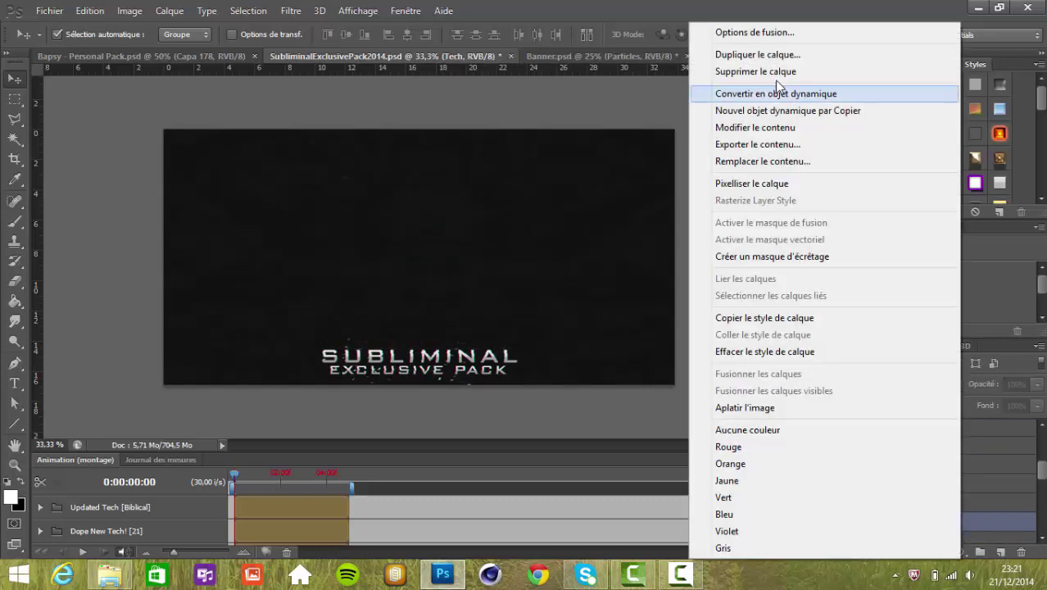
left_click(819, 44)
left_click(659, 172)
- Preview the Ubuntu Neon Wallpaper and o layers of the Ex Tech V3 group, hiding each again
scroll(938, 508, "down", 3)
left_click(852, 507)
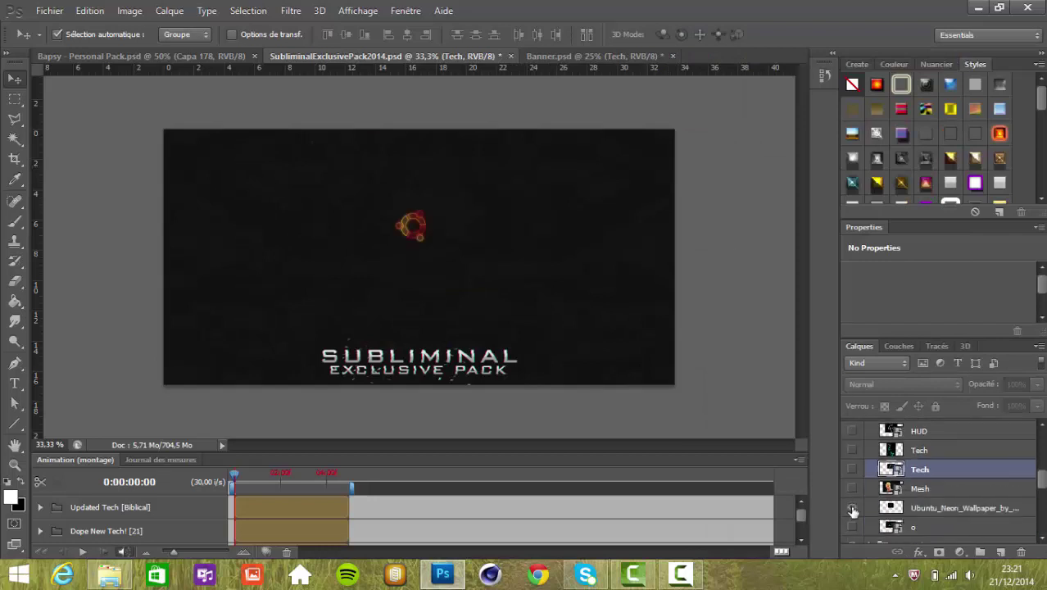
left_click(852, 507)
left_click(852, 525)
left_click(852, 525)
scroll(868, 491, "up", 4)
- Duplicate Layer 45 from the Ex Tech V1 group into Banner.psd and hide it again in the pack
left_click(869, 465)
left_click(1040, 538)
left_click(1040, 539)
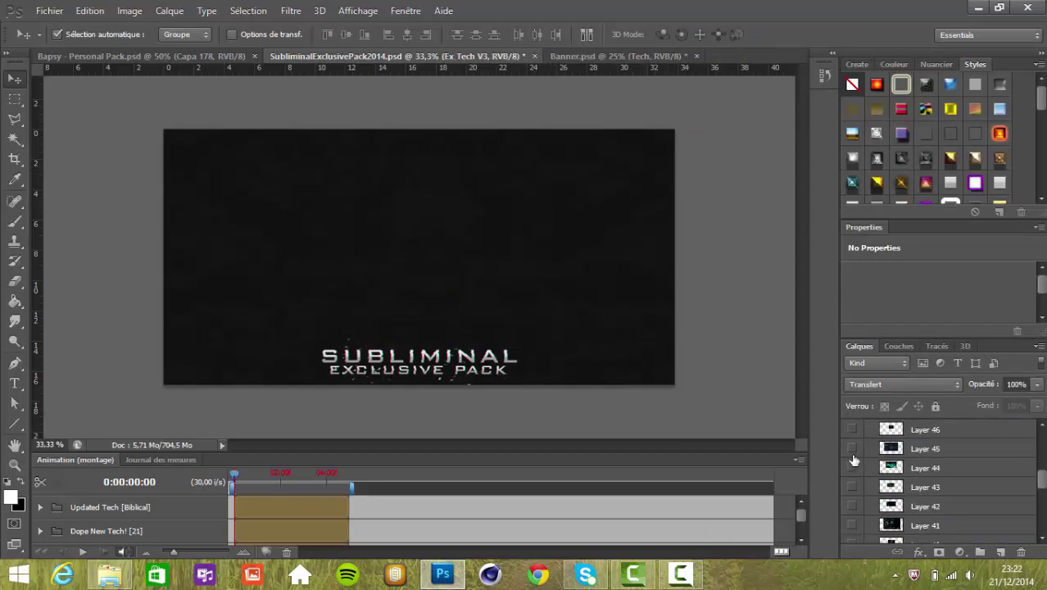
left_click(853, 453)
right_click(927, 451)
left_click(811, 51)
left_click(596, 231)
left_click(532, 252)
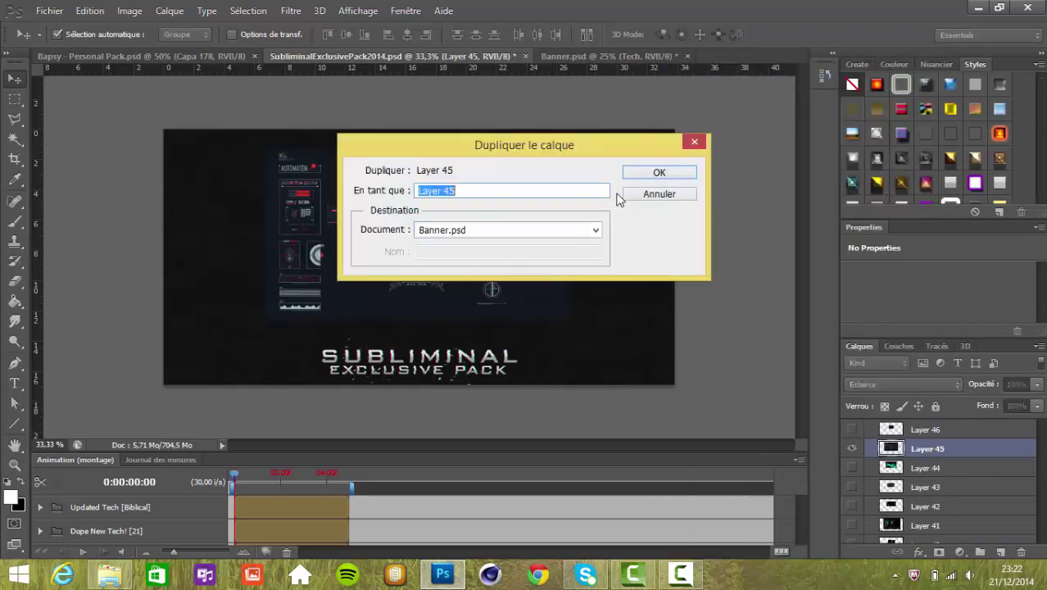
left_click(659, 172)
left_click(852, 448)
- Preview Layers 44 to 40 of the Ex Tech V1 group one at a time and collapse the group
double_click(852, 468)
double_click(852, 487)
double_click(851, 506)
left_click(852, 526)
left_click(853, 527)
scroll(854, 508, "down", 3)
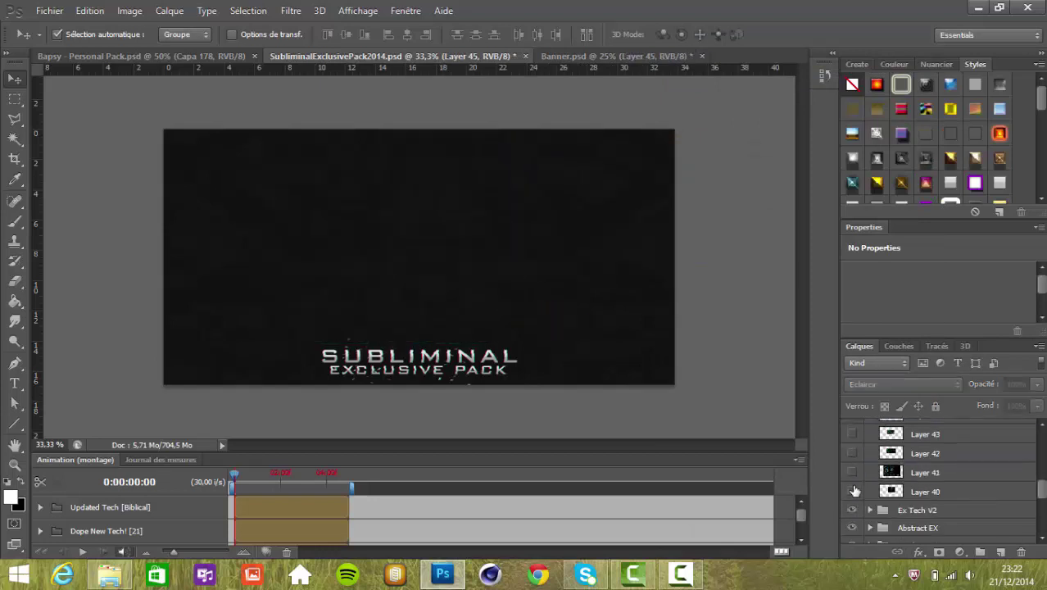
left_click(853, 491)
left_click(853, 491)
scroll(858, 483, "up", 4)
left_click(870, 428)
- Duplicate Layer 38 from the Ex Tech V2 group into Banner.psd and hide it again in the pack
left_click(870, 447)
left_click(852, 484)
left_click(852, 484)
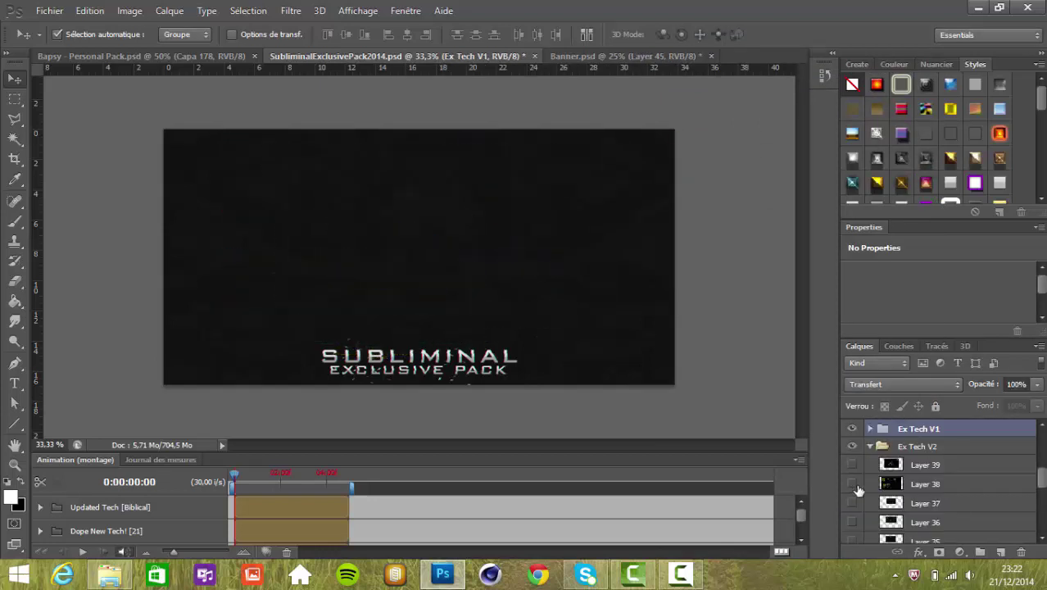
left_click(851, 484)
left_click(960, 490)
right_click(964, 485)
left_click(770, 80)
left_click(595, 230)
left_click(536, 253)
left_click(658, 172)
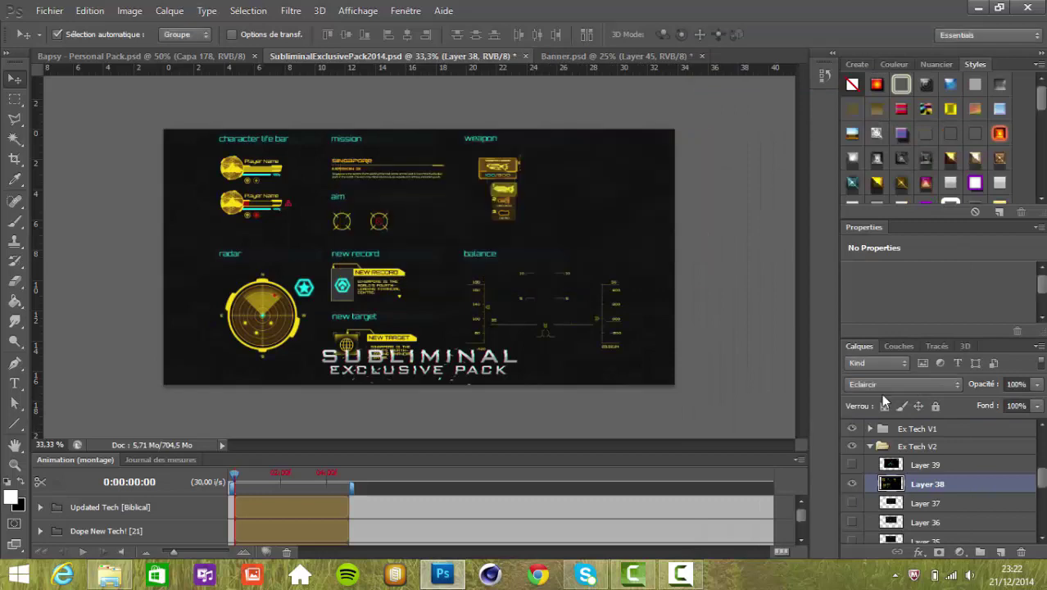
left_click(852, 484)
- Duplicate Layer 33 from the Ex Tech V2 group into Banner.psd, hide it again and collapse the group
scroll(852, 484, "down", 1)
left_click(924, 489)
left_click(852, 508)
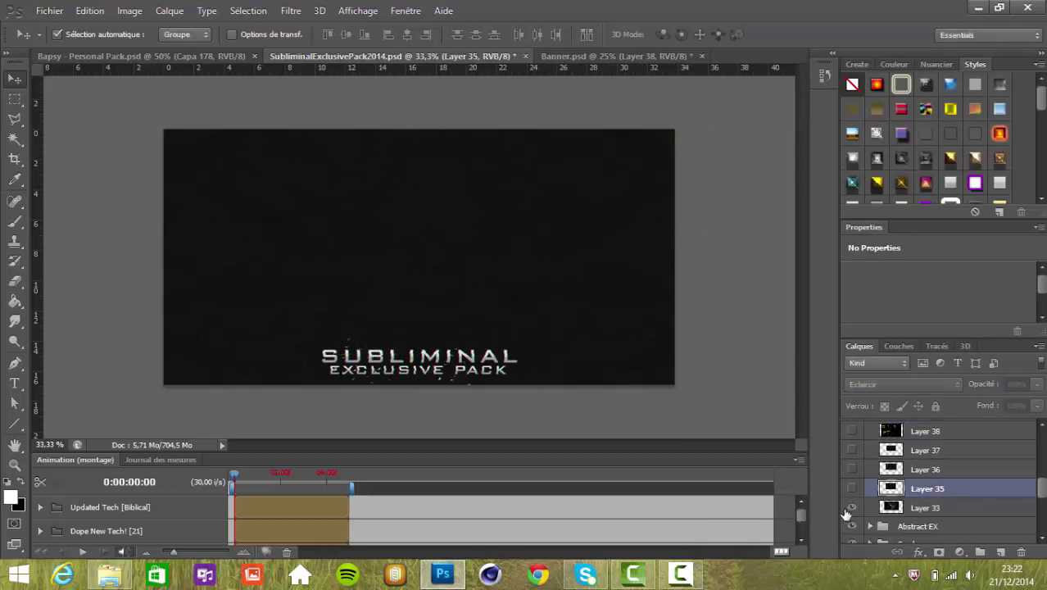
left_click(938, 508)
right_click(985, 513)
left_click(778, 80)
left_click(596, 230)
left_click(536, 252)
left_click(653, 174)
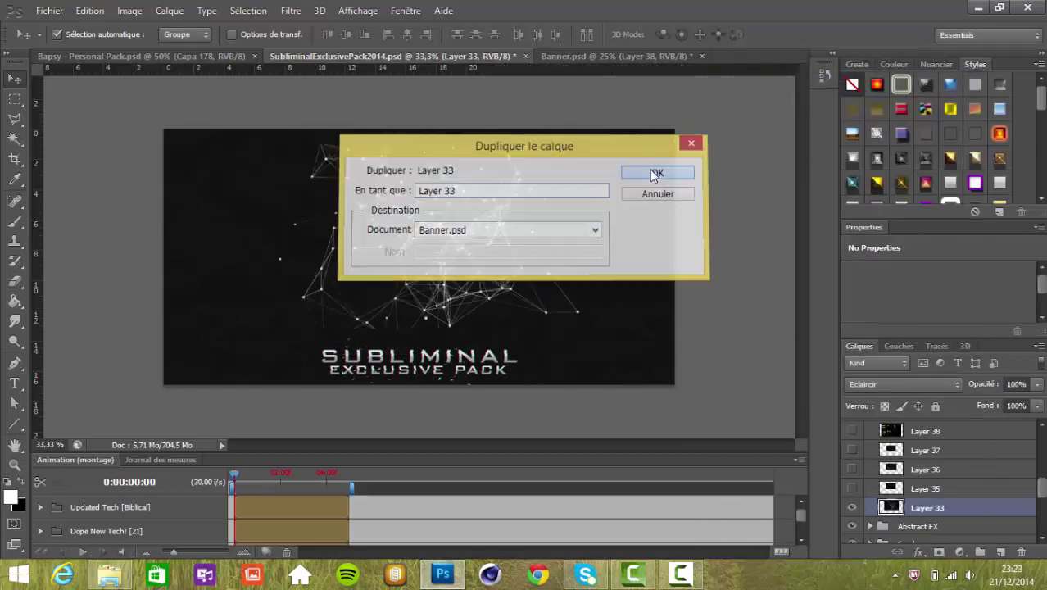
left_click(852, 508)
left_click(1043, 424)
left_click(1042, 424)
left_click(869, 464)
- Preview Layer 61 in the Abstract EX group, hide it again and collapse the group
left_click(869, 481)
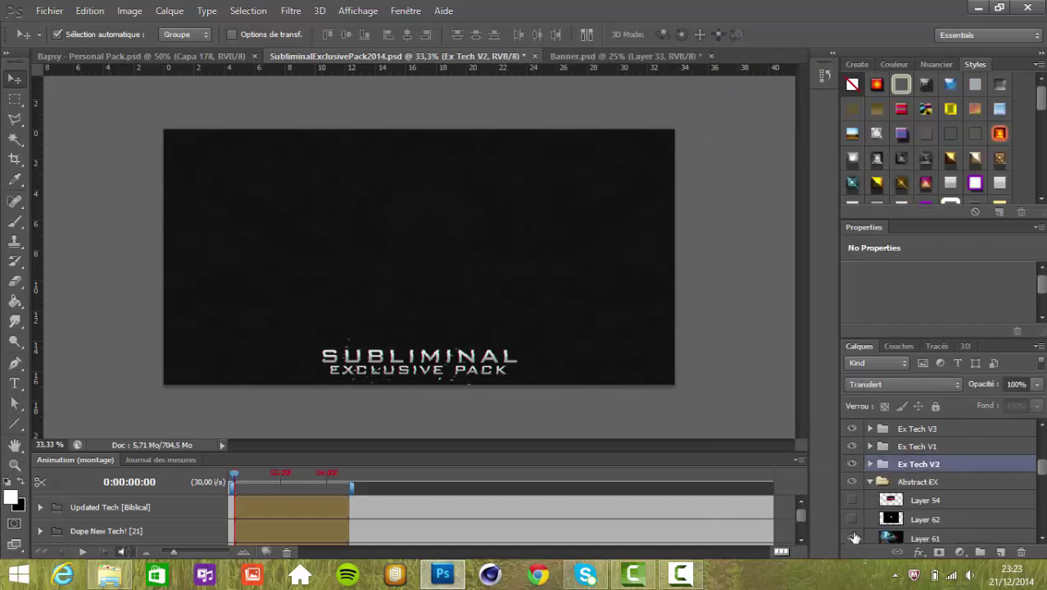
left_click(852, 537)
left_click(851, 537)
left_click(866, 483)
- Preview several layers of the Smoke group one at a time, including smoke 5 and Smoke5, hiding each again
left_click(870, 499)
left_click(852, 517)
left_click(852, 518)
scroll(852, 517, "down", 3)
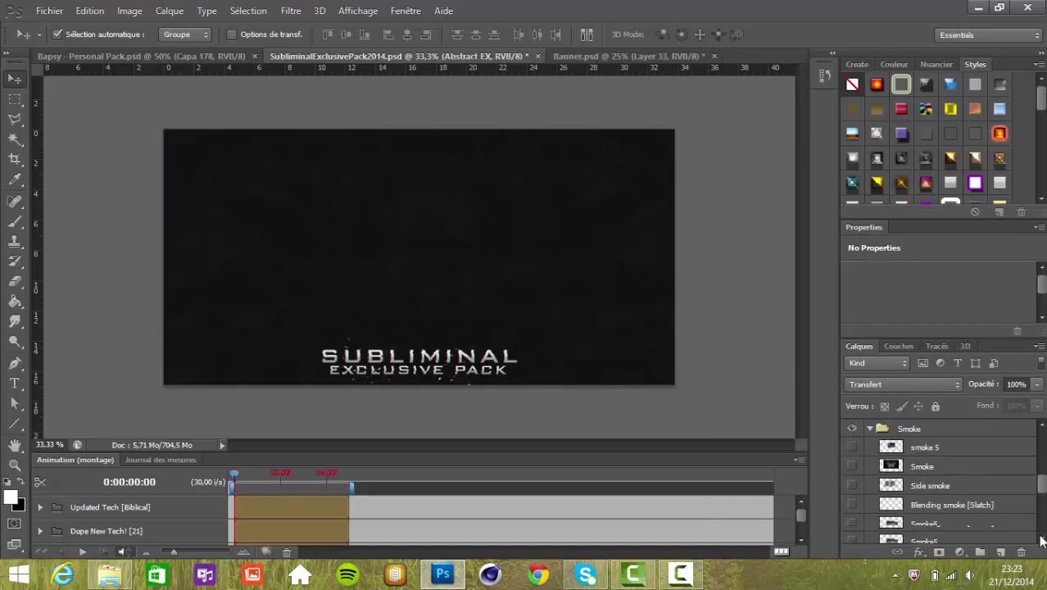
left_click(852, 489)
left_click(852, 489)
double_click(852, 508)
left_click(852, 452)
left_click(852, 453)
left_click(852, 470)
left_click(852, 470)
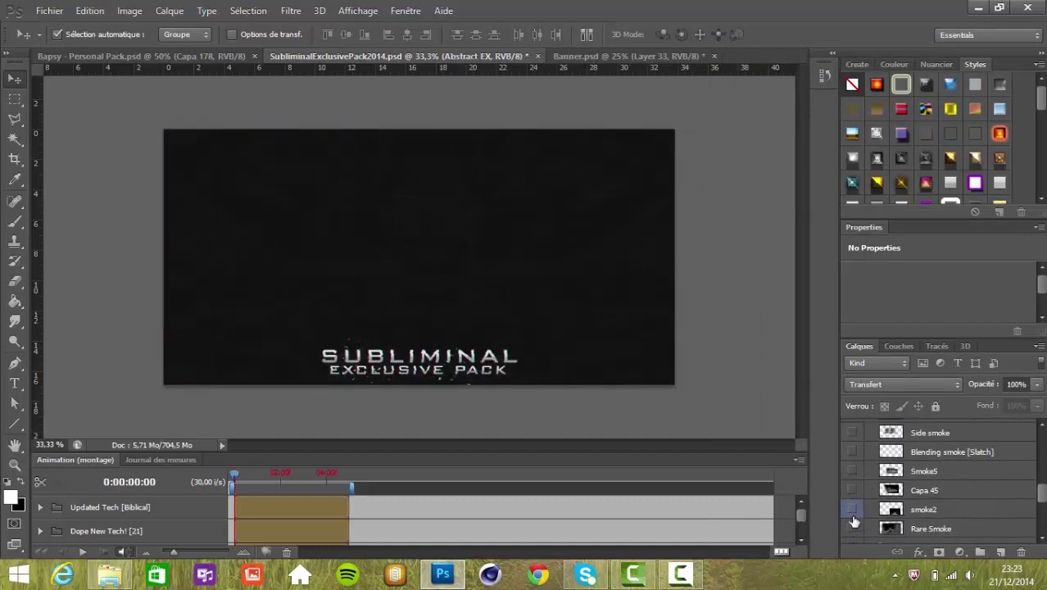
- Duplicate the Smoke5 layer into Banner.psd and switch to the Banner.psd document
right_click(938, 473)
left_click(704, 78)
left_click(579, 226)
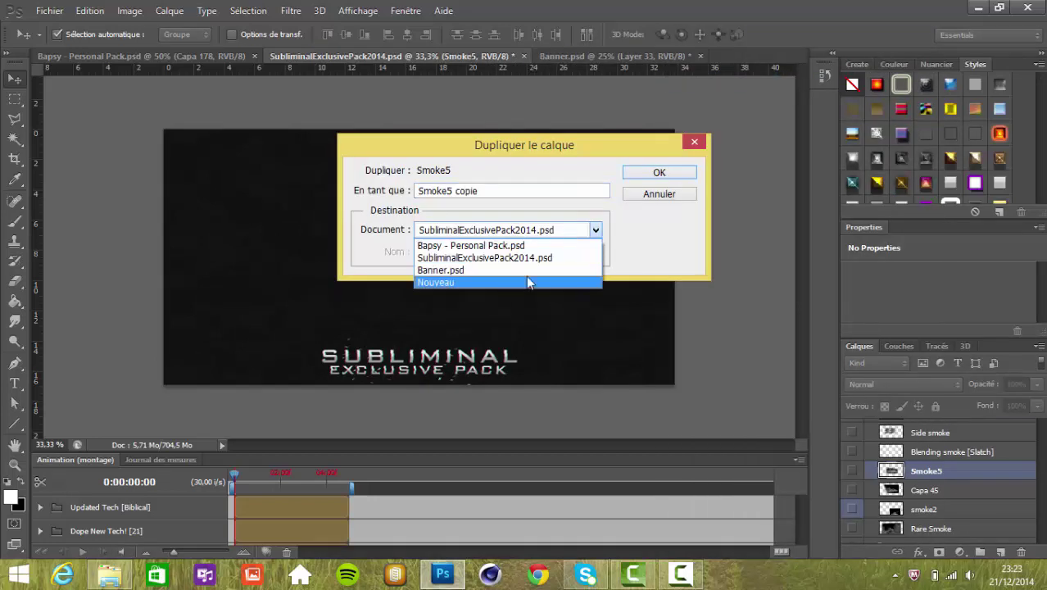
left_click(526, 276)
key("Return")
key("ctrl+Tab")
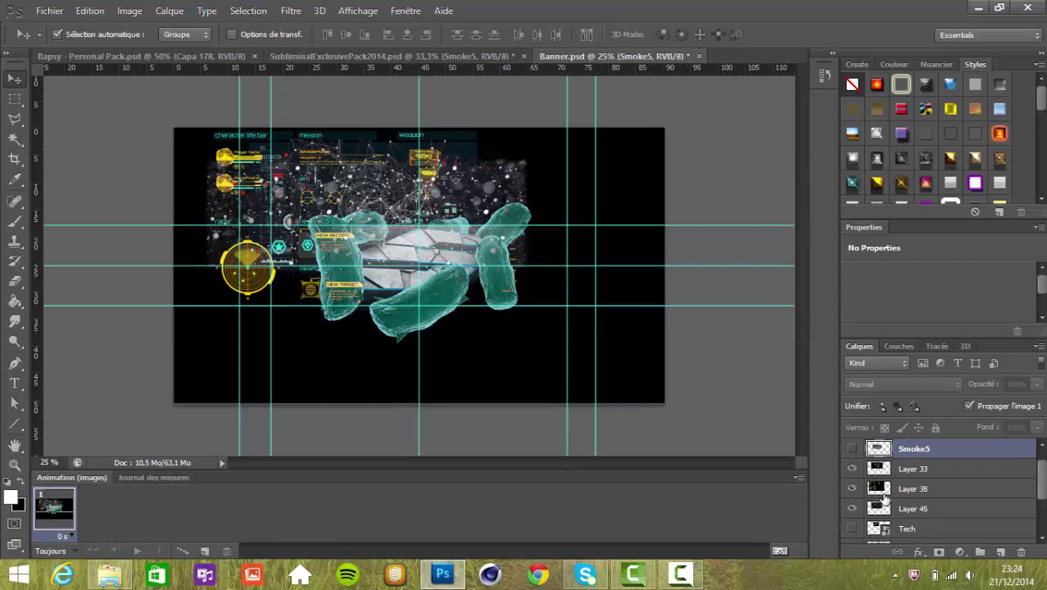
- Show the Smoke5 layer, rotate it and place it over the right end of the teal artwork
left_click(851, 449)
left_click_drag(441, 256, 417, 250)
left_click(920, 473)
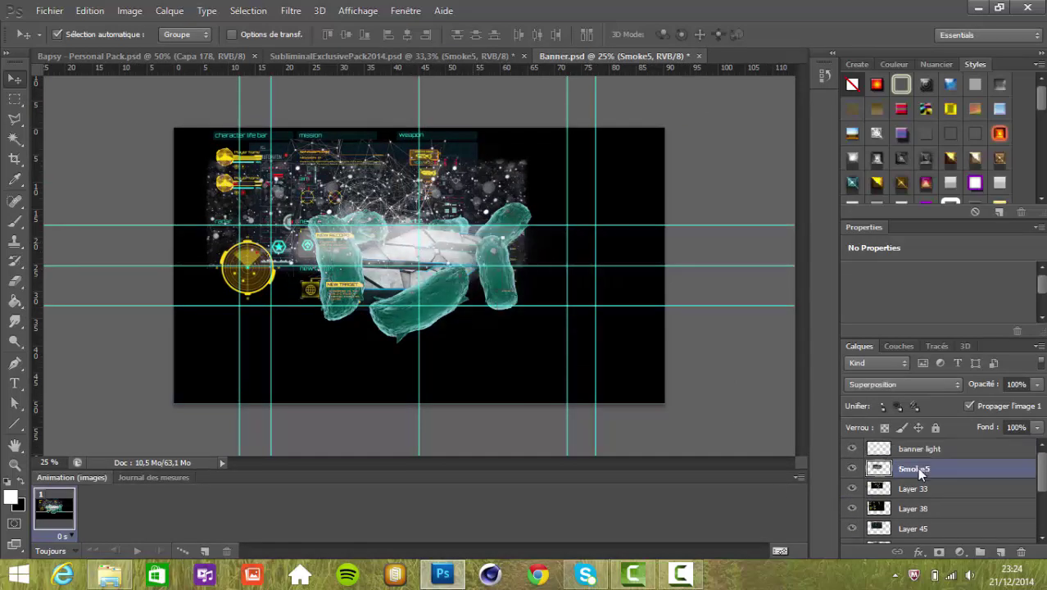
key("ctrl+t")
left_click_drag(477, 274, 576, 286)
left_click_drag(610, 344, 629, 277)
left_click_drag(520, 265, 485, 256)
key("Return")
- Move Layer 33, the line mesh, to the left side of the banner at about X 506, Y 622 px
left_click(912, 488)
key("ctrl+t")
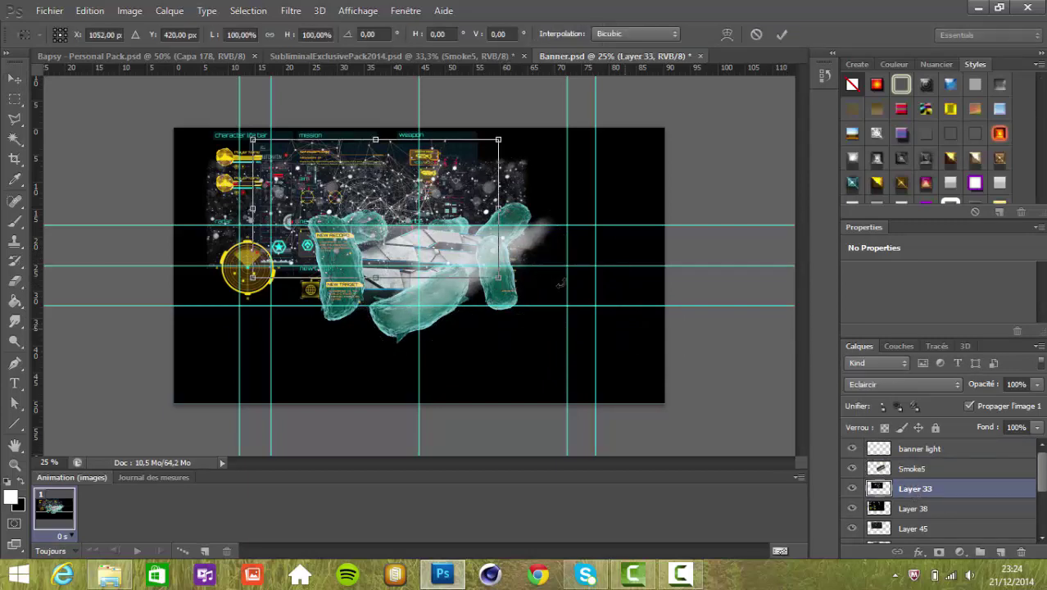
left_click_drag(455, 220, 348, 255)
key("Return")
- Duplicate Layer 33 and move the copy to the right side of the banner
right_click(957, 487)
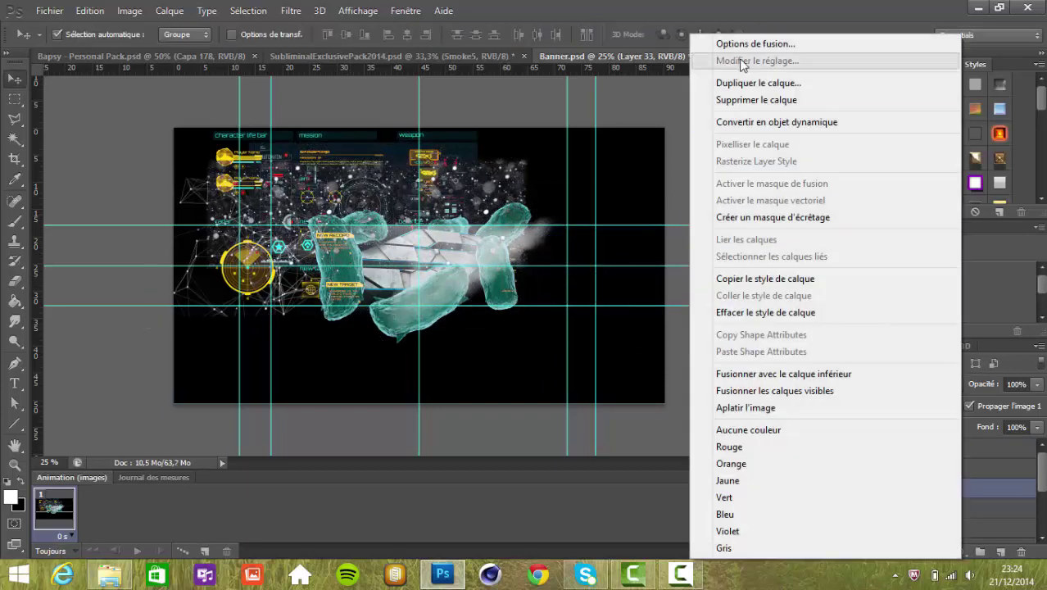
left_click(751, 81)
key("Return")
key("ctrl+t")
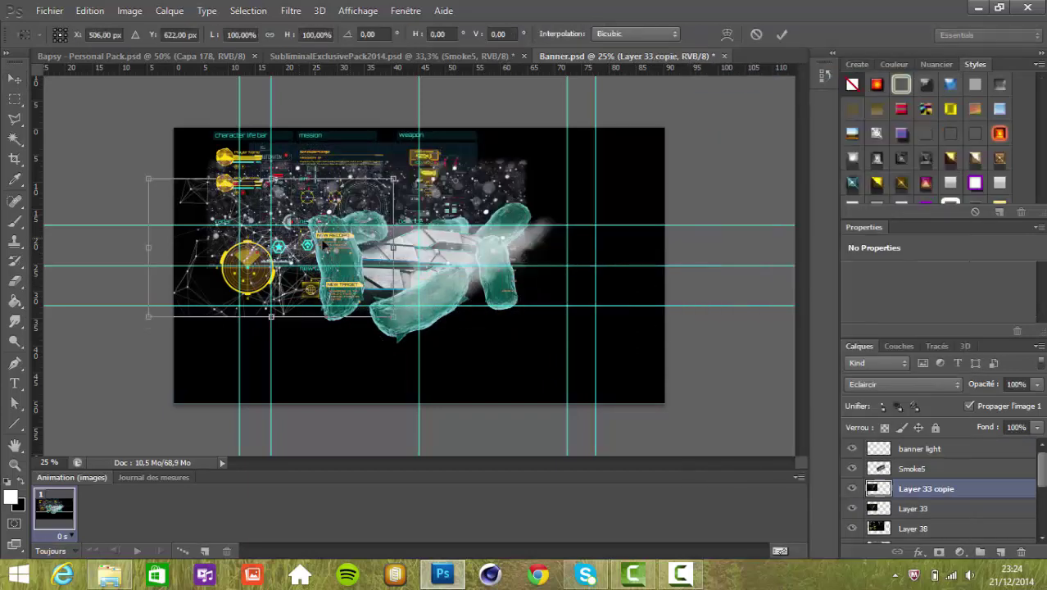
left_click_drag(368, 260, 654, 256)
key("Return")
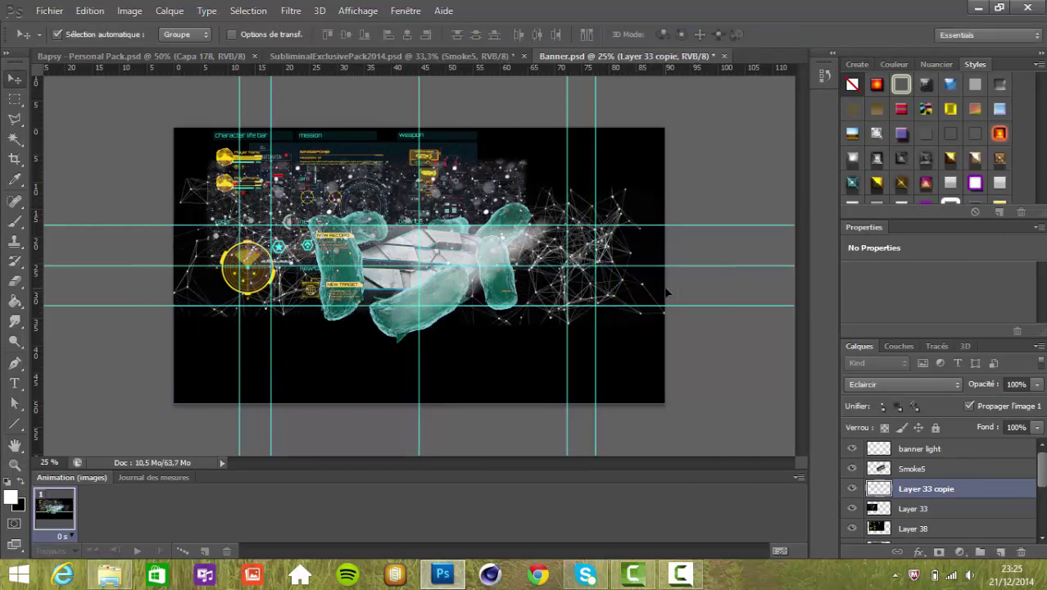
- Move Layer 38, the yellow HUD graphics, to the lower left of the banner at about X 812, Y 982 px
left_click(914, 528)
key("ctrl+t")
left_click_drag(463, 202, 428, 299)
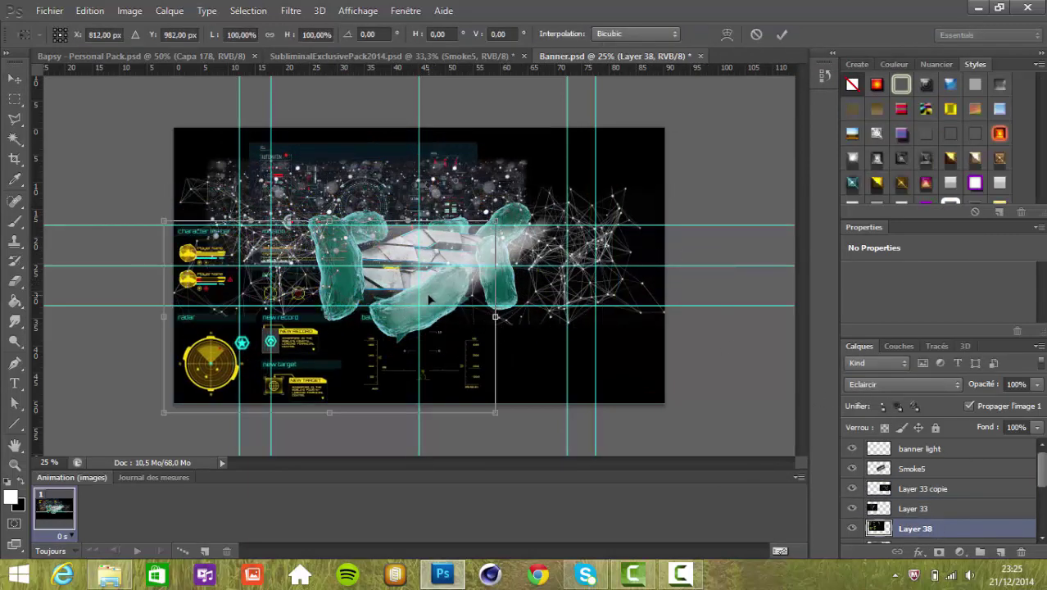
key("Return")
- Shift the hue of Layer 38 with Hue/Saturation so its yellow graphics turn cyan
key("ctrl+u")
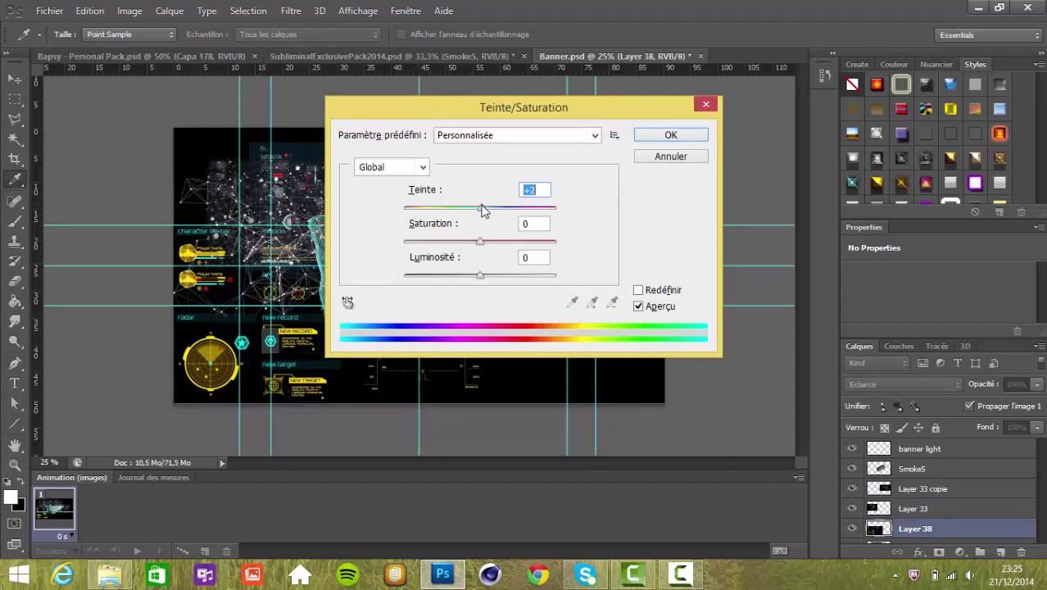
left_click_drag(483, 210, 542, 211)
key("Return")
- Move Layer 45, the dark blue tech panel, to the right side of the banner
scroll(1036, 540, "down", 1)
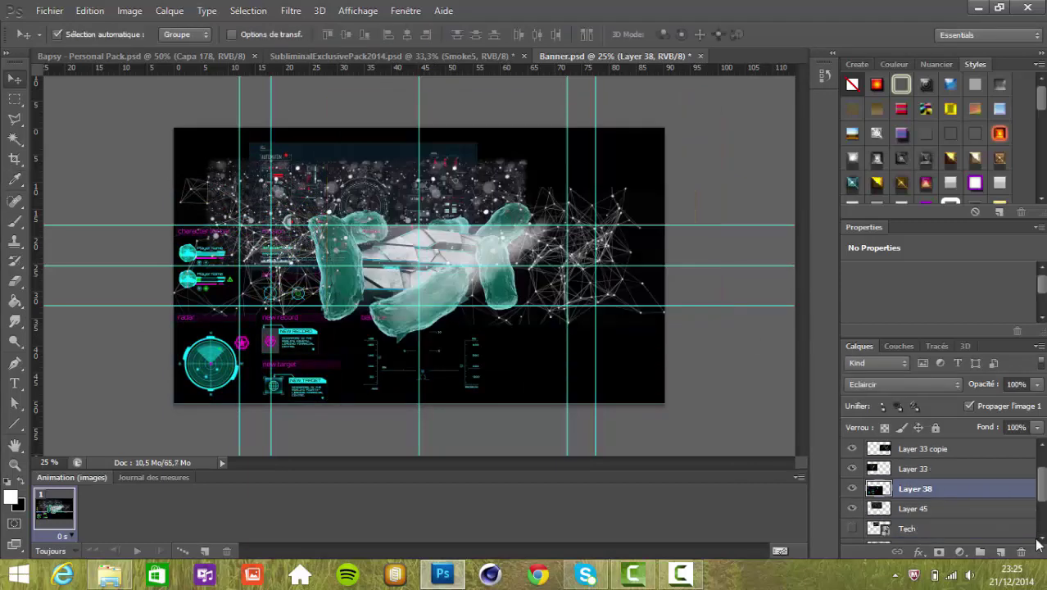
left_click(942, 508)
key("ctrl+t")
left_click_drag(408, 184, 629, 254)
key("Return")
- Duplicate Layer 45, the dark blue tech panel, twice within the banner document
right_click(932, 505)
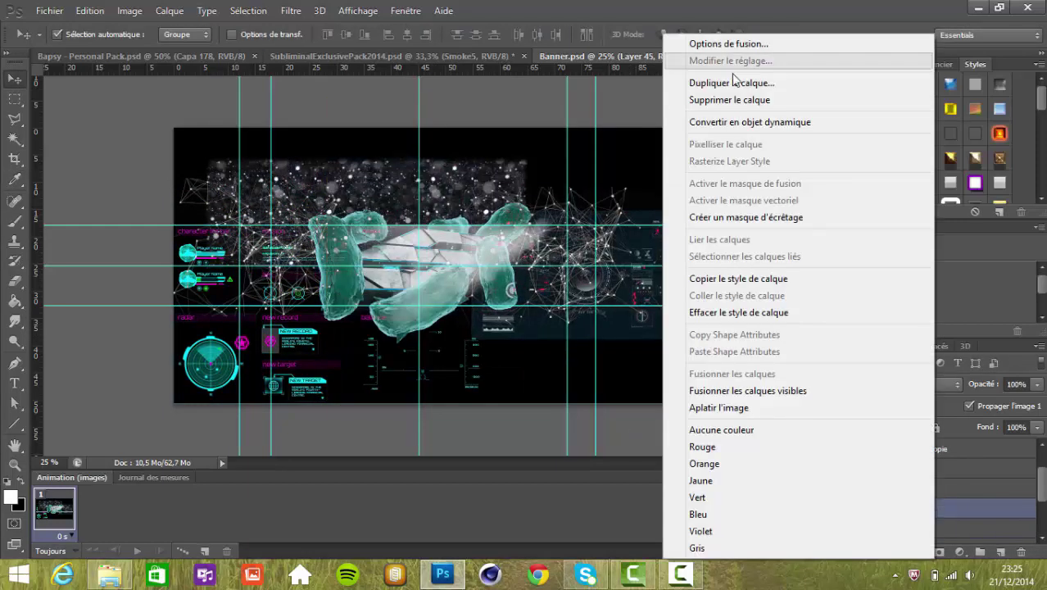
left_click(733, 82)
key("Return")
right_click(917, 508)
left_click(774, 52)
left_click(661, 170)
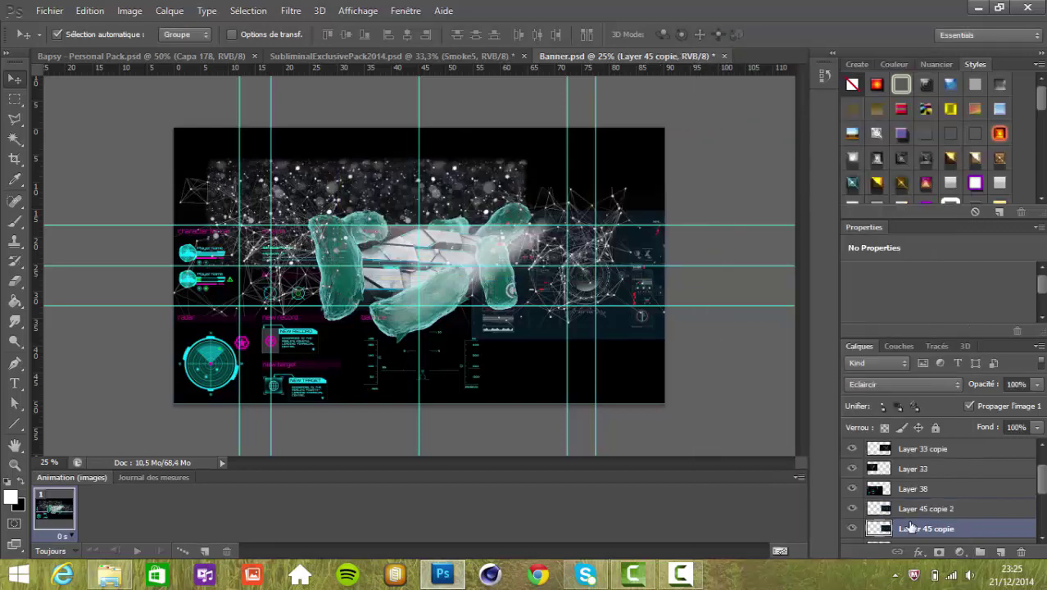
- Move Layer 45 copie 2 to the left end of the banner, level with the original panel
left_click_drag(642, 329, 331, 326)
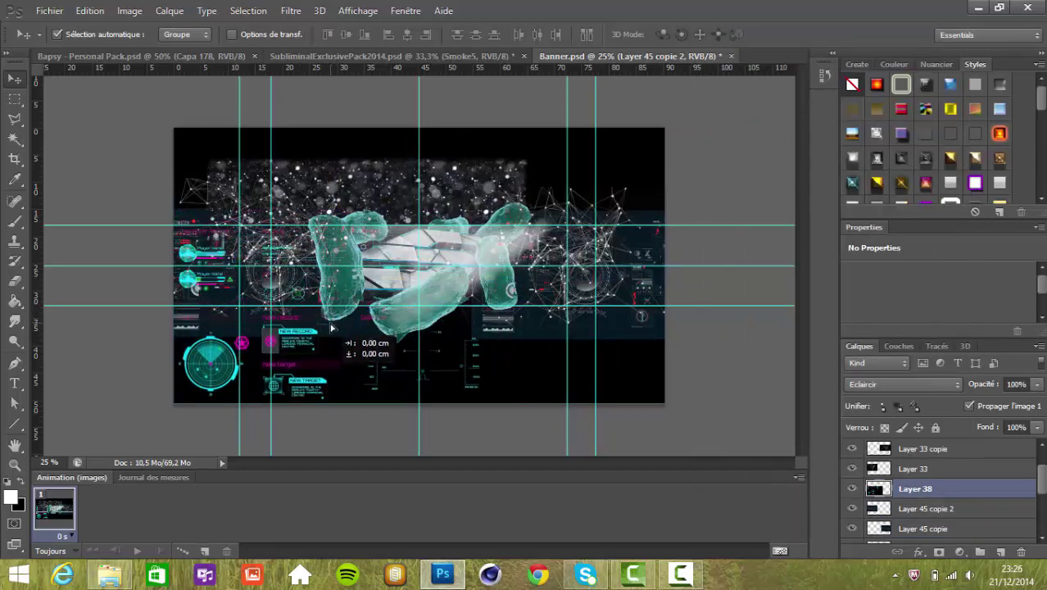
left_click(928, 511)
key("ctrl+t")
key("Return")
- Move Layer 45 copie to the middle of the banner, bridging the left and right tech panels
left_click(926, 527)
key("ctrl+t")
left_click_drag(530, 326, 499, 336)
key("Return")
- Blend the overlapping edges of Layer 45 copie 2, Layer 45 copie and Layer 45 with the Eraser
key("e")
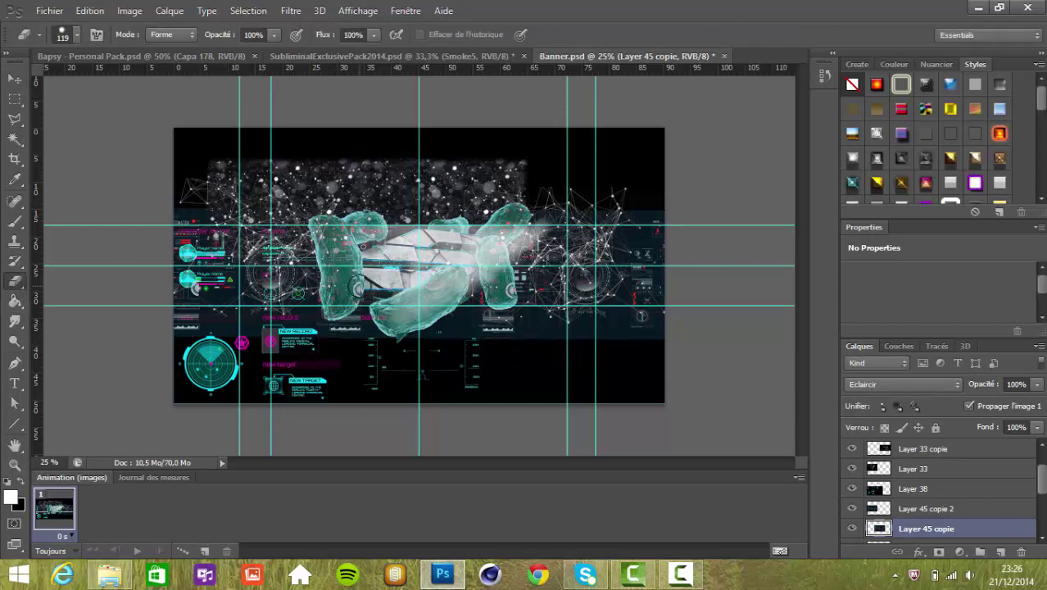
left_click(901, 507)
scroll(882, 495, "down", 1)
left_click(913, 509)
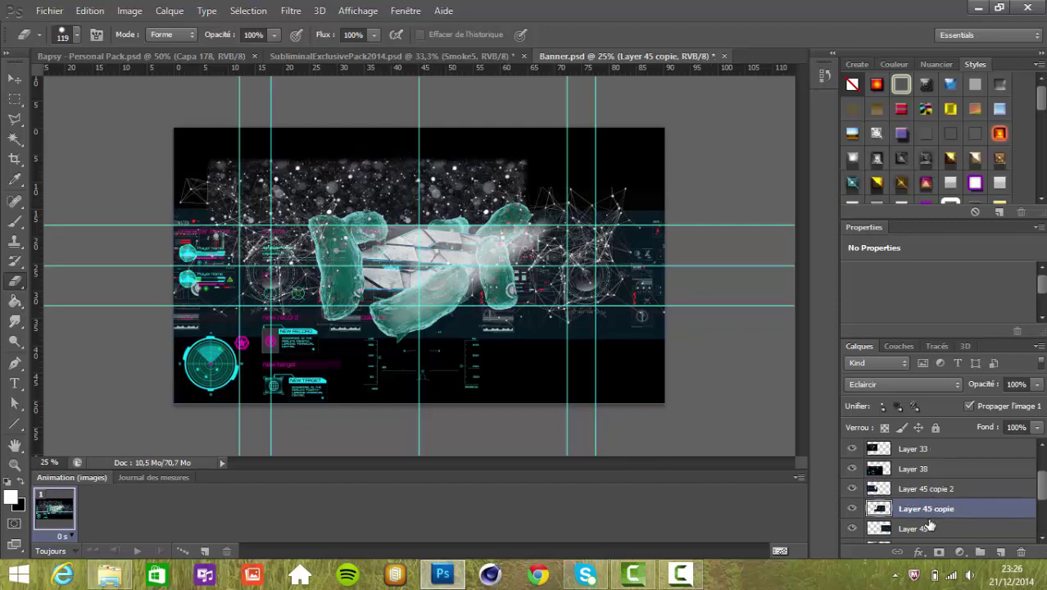
left_click(929, 526)
key("v")
- Show the Tech layer and place its cyan circular graphic at the right side of the banner
double_click(1041, 539)
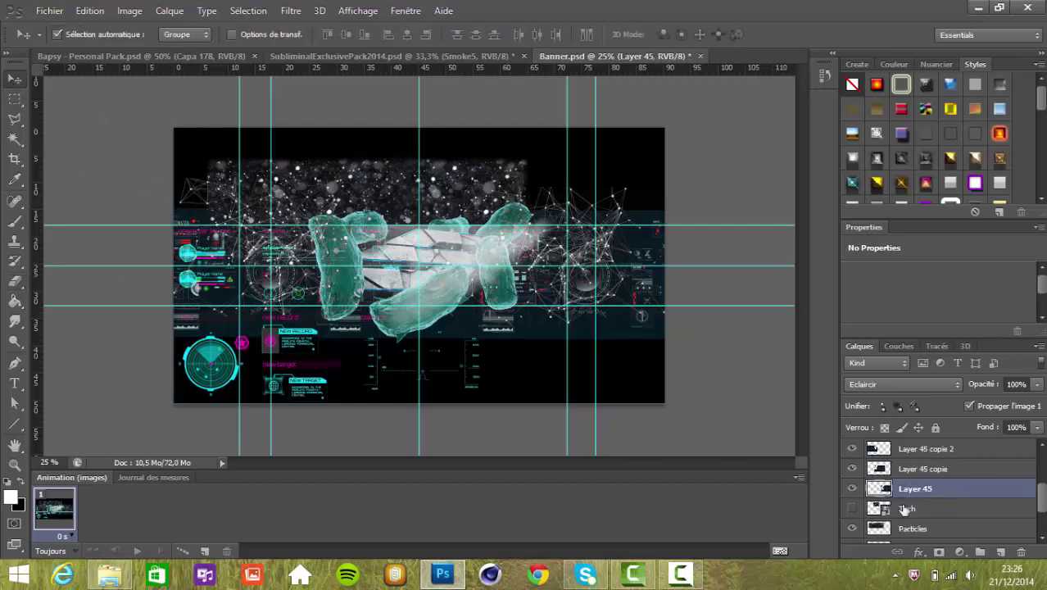
left_click(907, 510)
left_click(852, 508)
key("ctrl+t")
left_click_drag(403, 206, 706, 343)
key("Return")
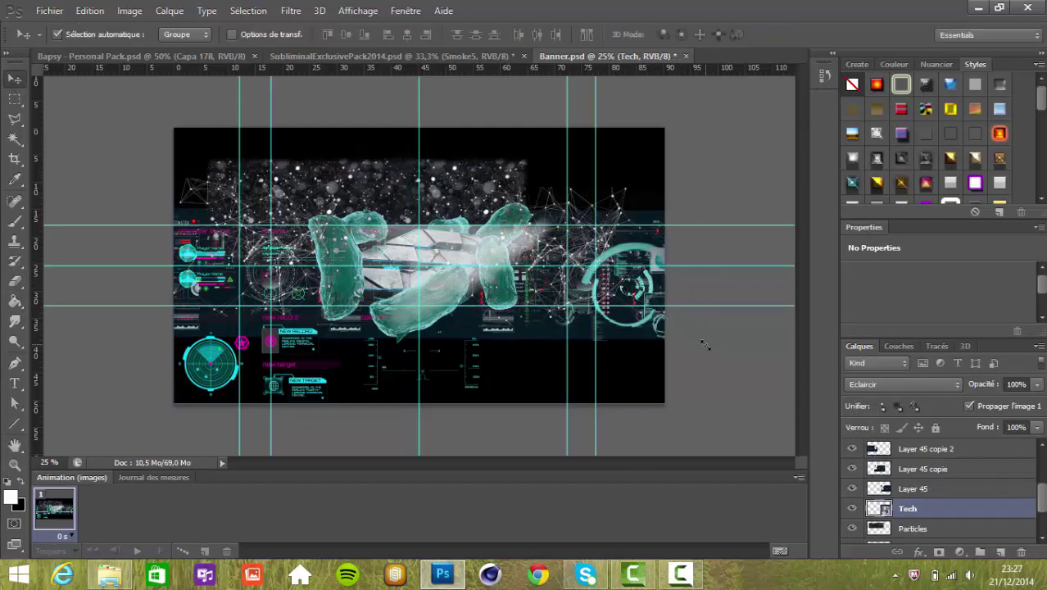
key("ctrl+t")
left_click_drag(653, 311, 630, 286)
key("Return")
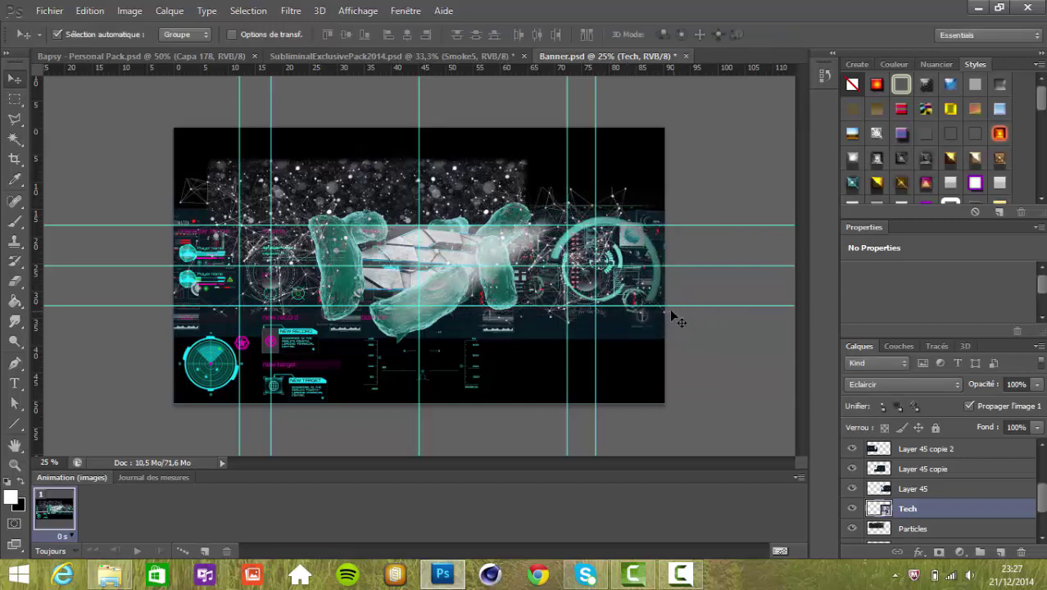
- Set the Particles layer's opacity to 52% and move it to X 755, Y 719 px over the banner's left half
scroll(901, 491, "down", 1)
left_click(942, 511)
key("ctrl+t")
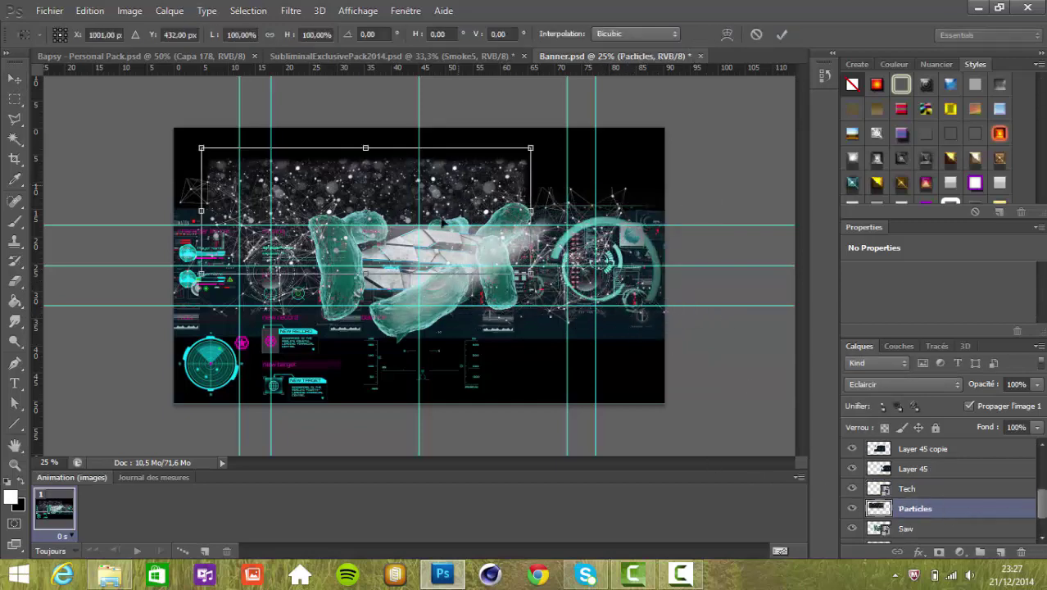
left_click(995, 400)
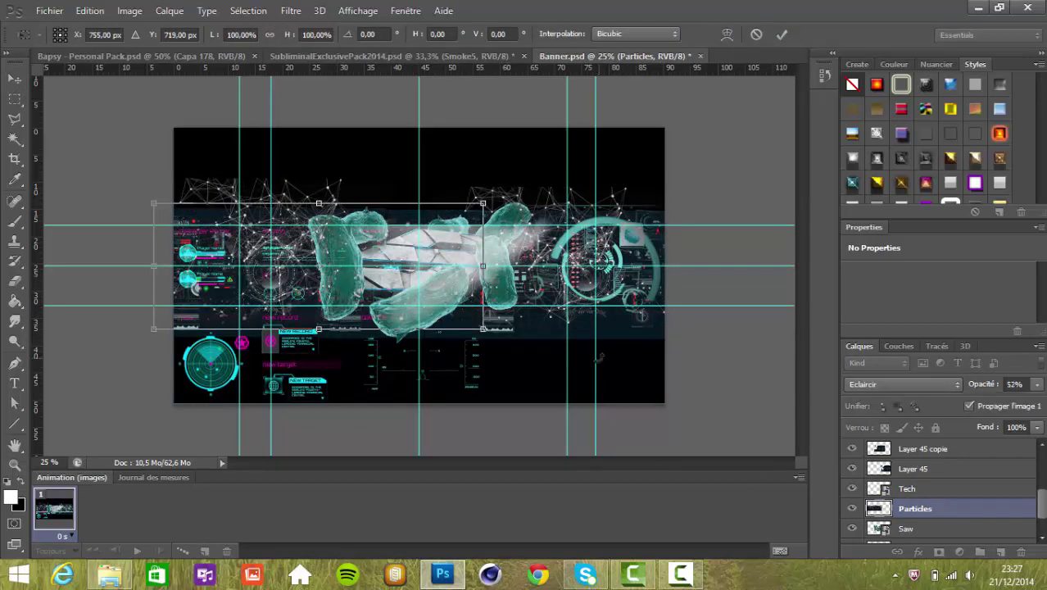
key("Return")
- Duplicate the Particles layer and move the copy over the right half of the banner
right_click(957, 509)
left_click(798, 85)
key("Return")
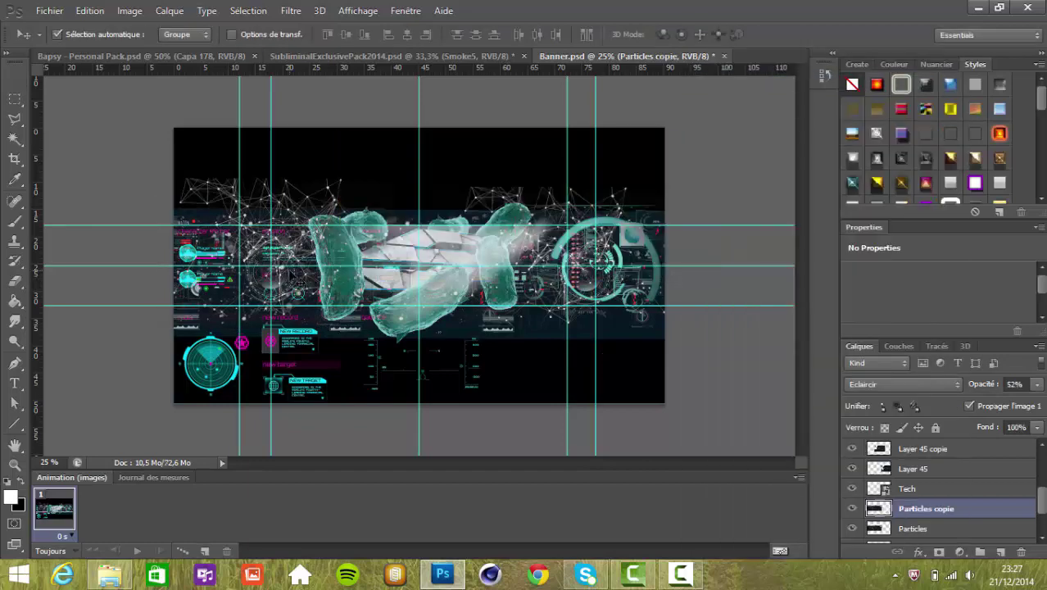
key("ctrl+t")
left_click_drag(295, 315, 588, 313)
key("Return")
- Delete Layer 33 copie, the white line network on the right side
scroll(930, 485, "up", 3)
left_click(930, 490)
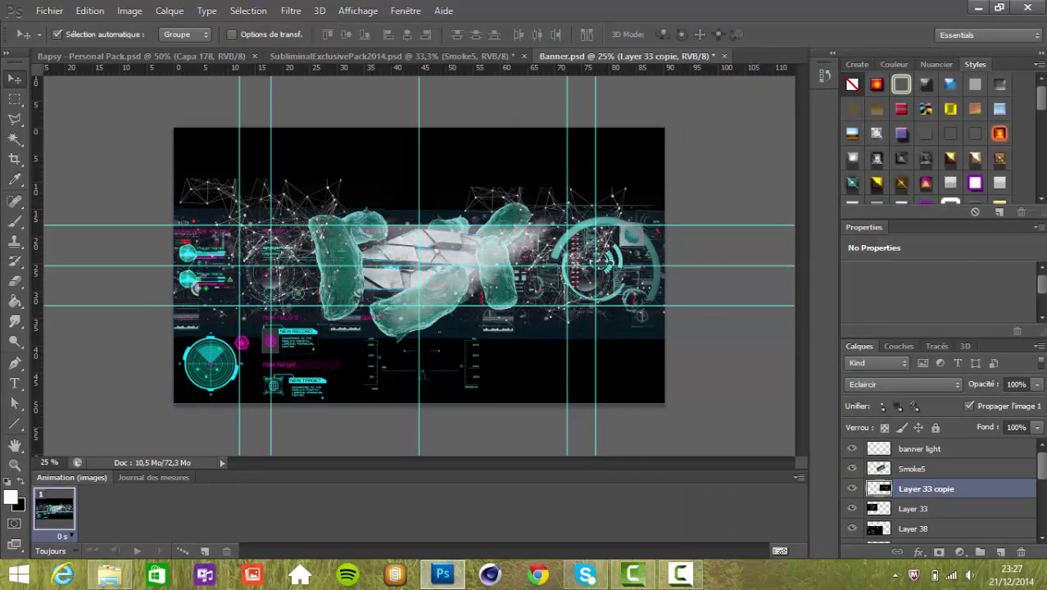
scroll(945, 516, "down", 1)
scroll(942, 504, "up", 1)
key("Delete")
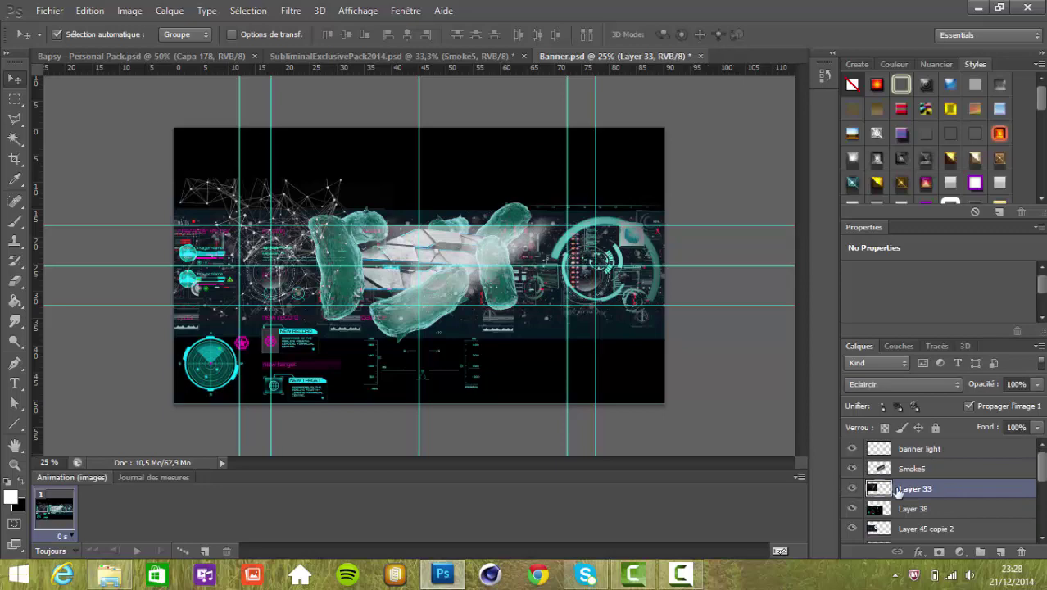
- Try the Tech layer over the left part of the teal artwork and delete the layer
scroll(907, 488, "down", 3)
left_click(907, 488)
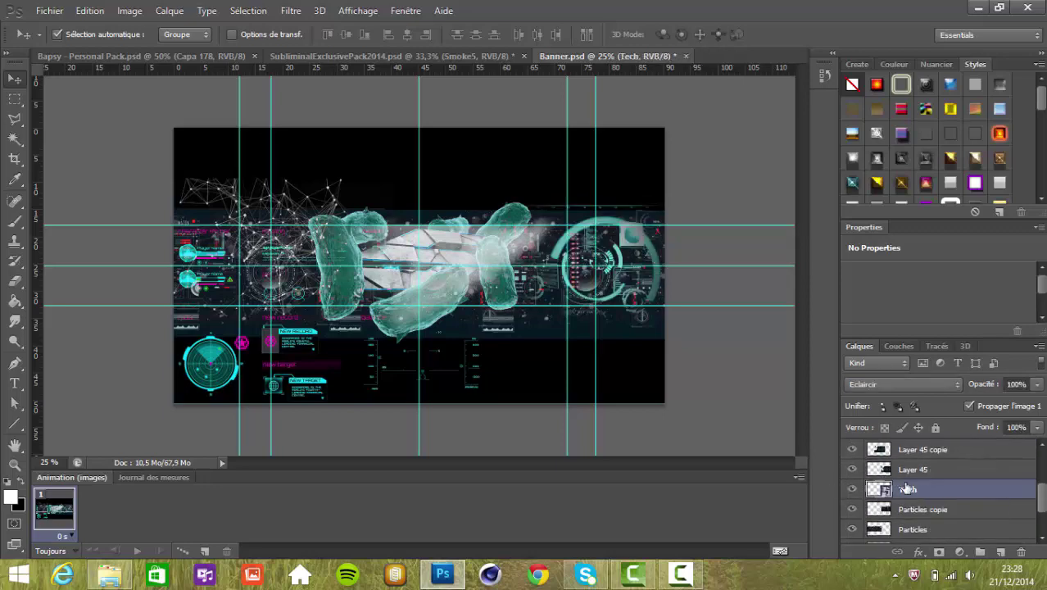
key("ctrl+t")
left_click_drag(612, 259, 362, 266)
key("Return")
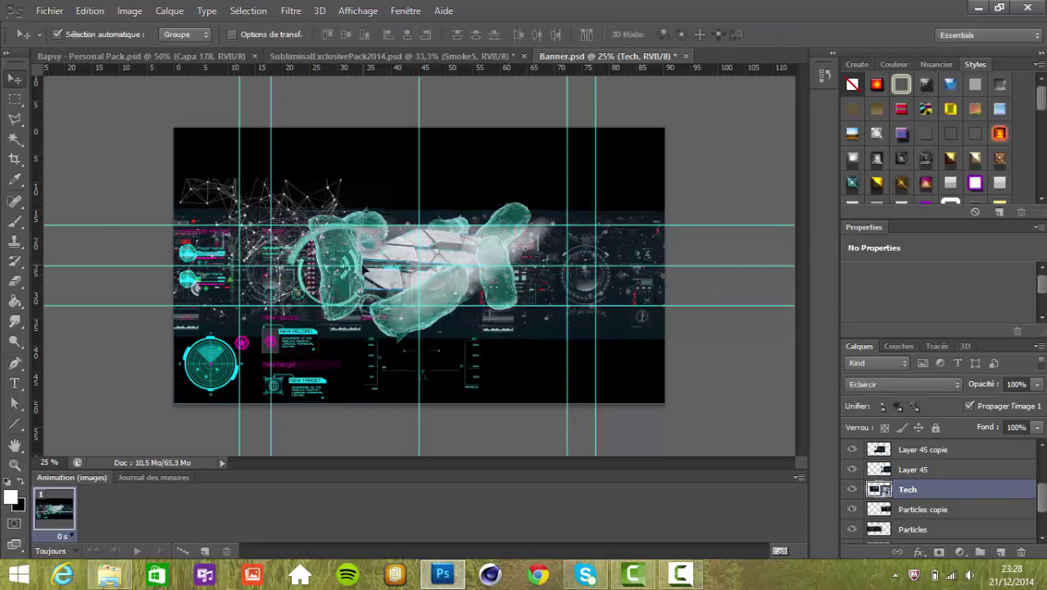
key("Delete")
- Delete Layer 33, the white line network on the left side
scroll(942, 483, "up", 2)
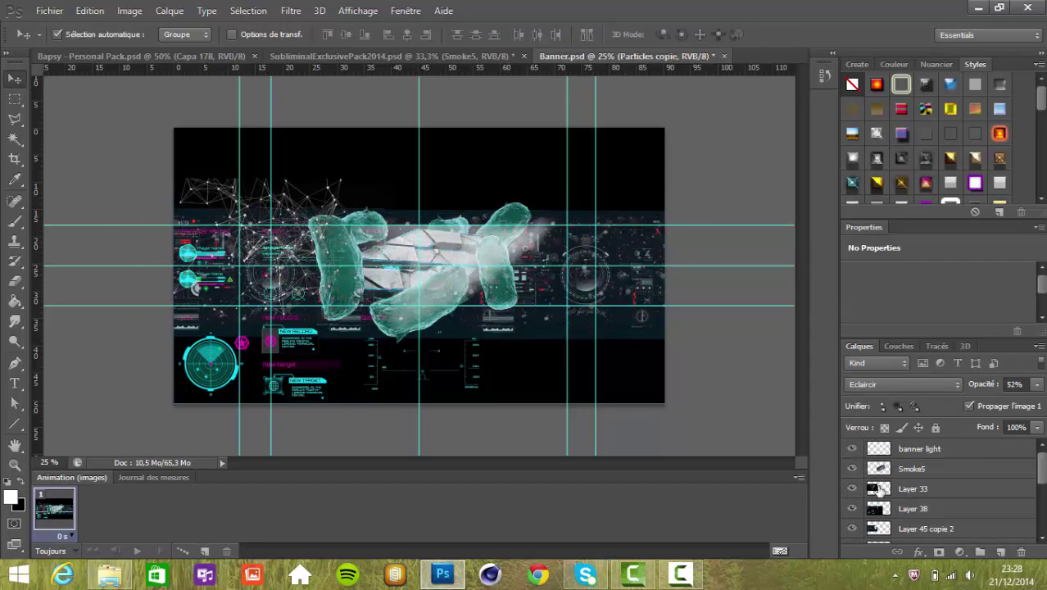
left_click(887, 488)
left_click(899, 508)
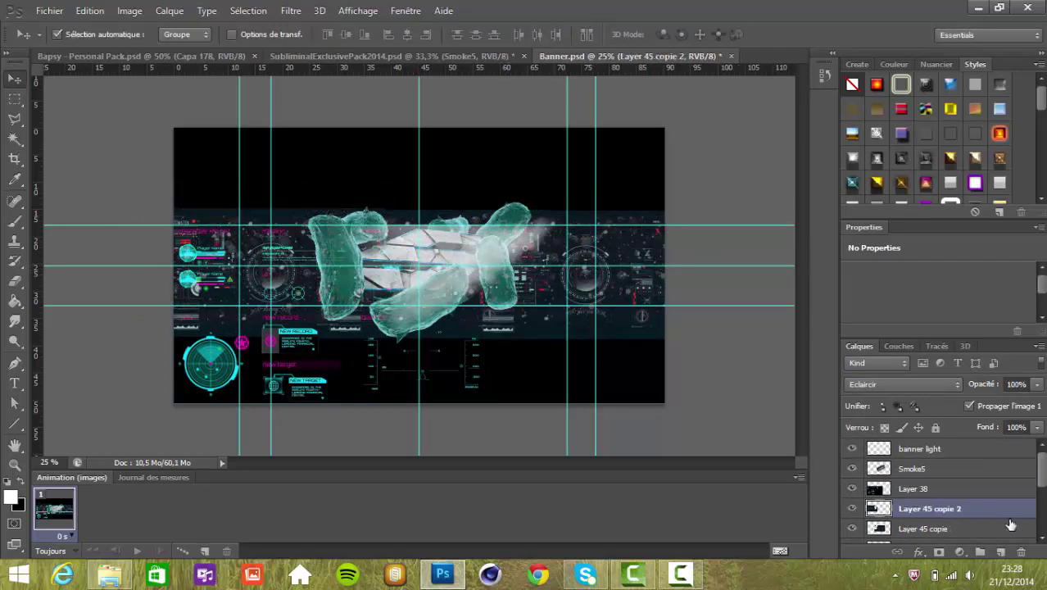
scroll(868, 516, "down", 3)
scroll(942, 492, "up", 3)
- Duplicate Layer 38 as Layer 38 copie in Banner.psd
left_click(893, 490)
right_click(964, 490)
left_click(807, 85)
left_click(527, 229)
left_click(526, 243)
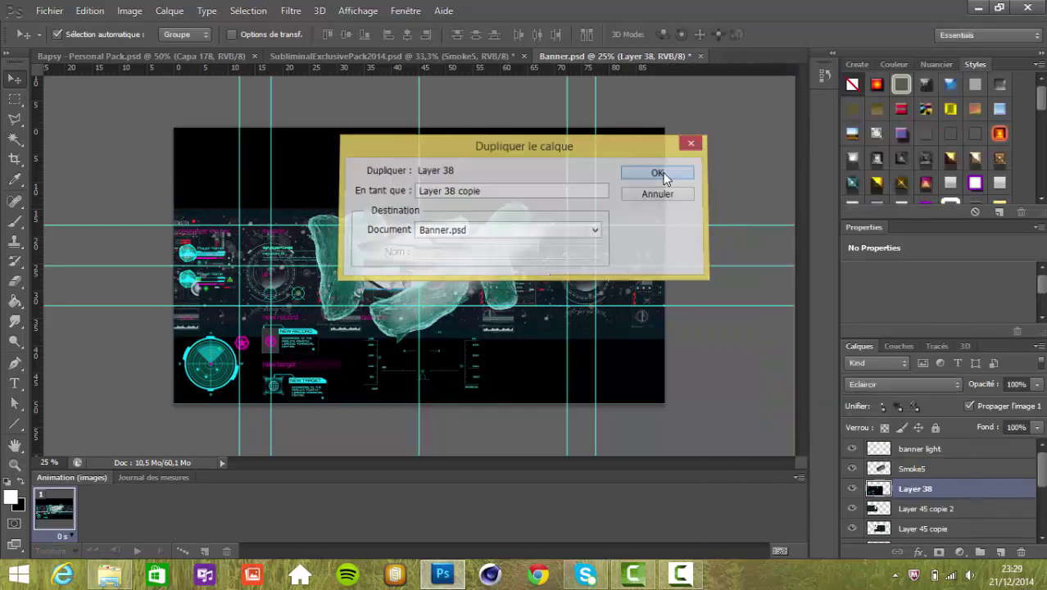
left_click(659, 172)
- Flip Layer 38 copie horizontally and place it on the right side, mirroring the left HUD graphics
key("ctrl+t")
left_click_drag(388, 277, 653, 273)
right_click(599, 278)
left_click(694, 506)
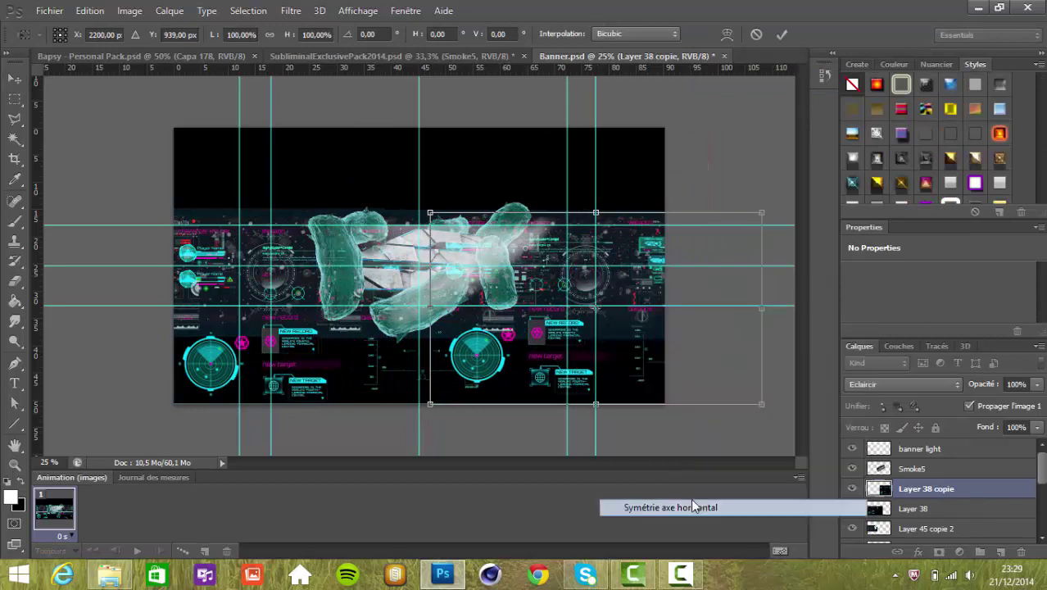
left_click_drag(656, 346, 586, 349)
key("Return")
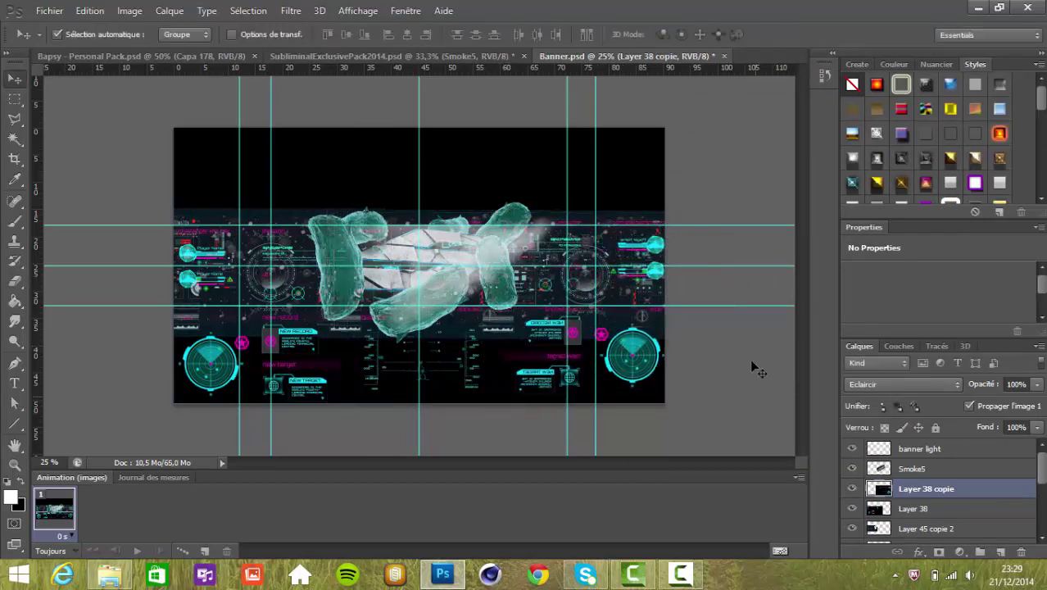
- Warp the Smoke5 layer inward over the teal artwork and move it lower in the layer stack, behind the artwork
left_click(934, 468)
key("ctrl+t")
right_click(529, 316)
left_click(606, 178)
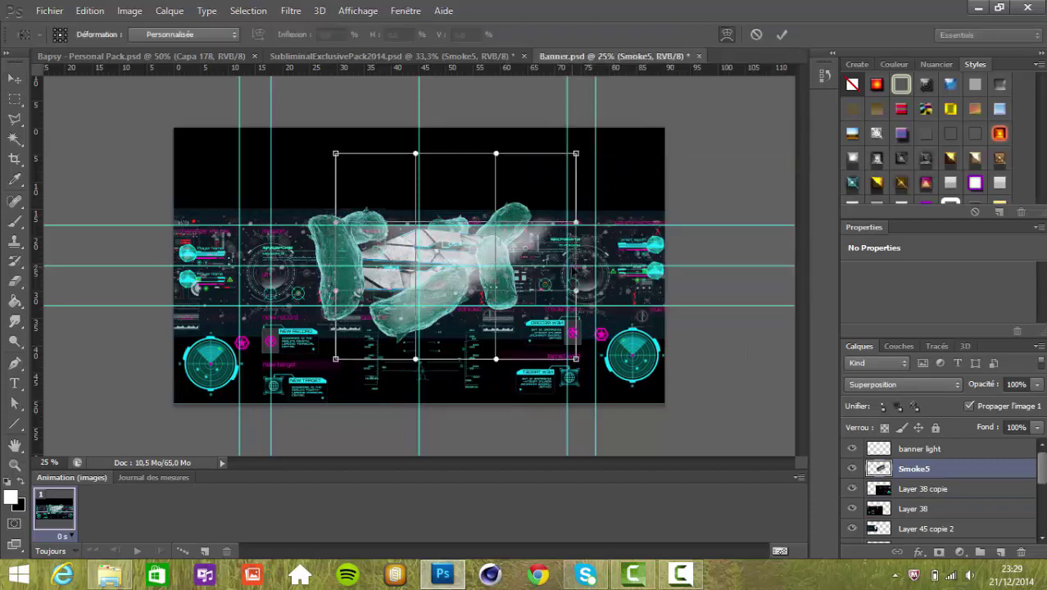
left_click_drag(576, 153, 516, 132)
left_click_drag(576, 358, 273, 272)
key("Return")
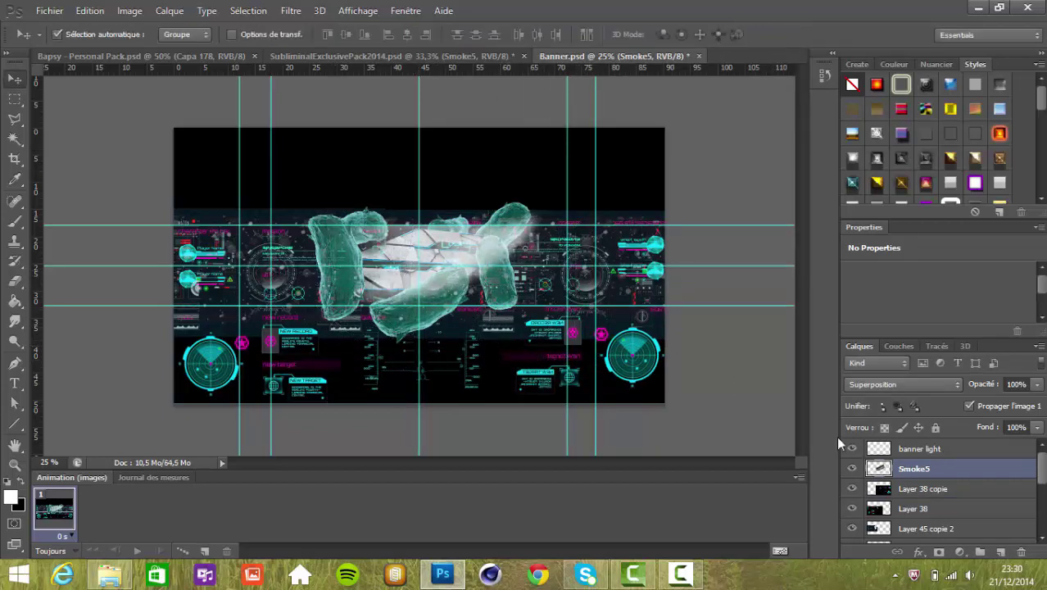
left_click_drag(934, 471, 955, 533)
scroll(934, 491, "up", 4)
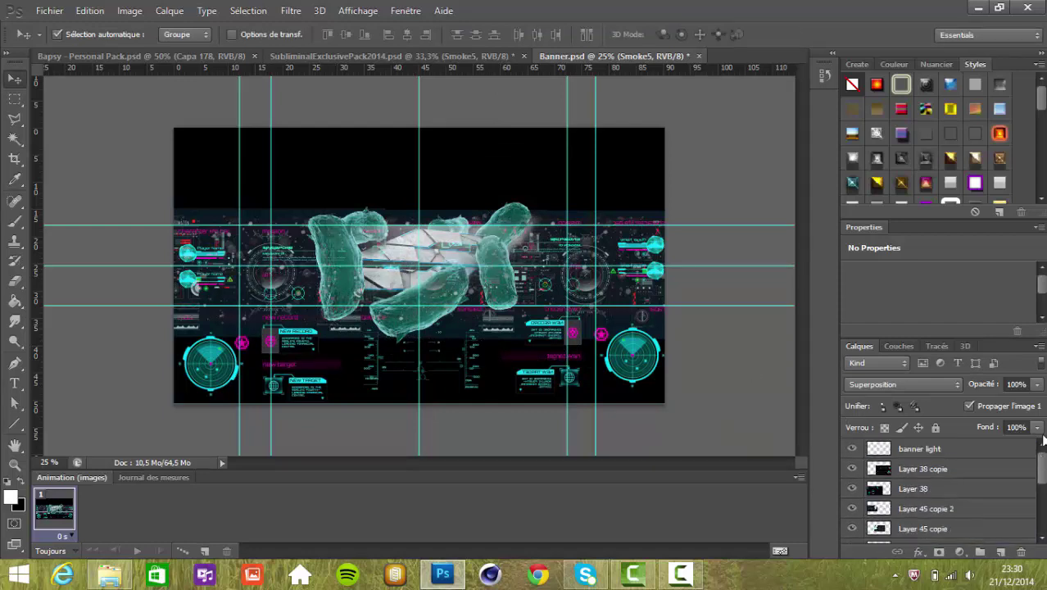
- Add a new layer above banner light and fill the area above the upper horizontal guide with black
left_click(961, 452)
left_click(14, 99)
left_click_drag(174, 127, 667, 223)
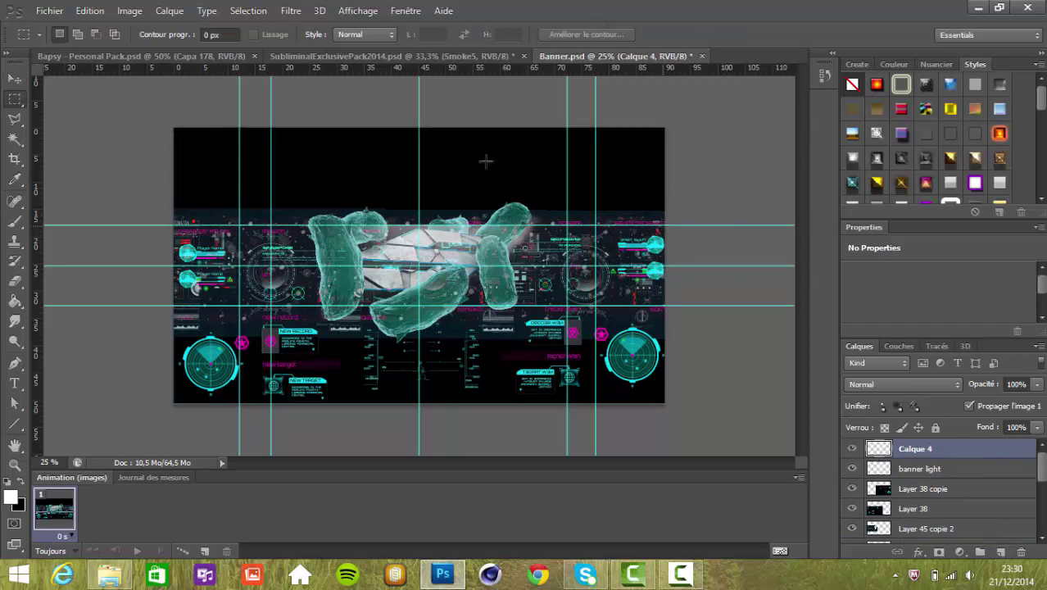
right_click(420, 174)
left_click(467, 402)
left_click(607, 159)
- Fill the area below the lower horizontal guide with black on Calque 4 and clear the selection
left_click_drag(665, 403, 174, 306)
left_click_drag(665, 403, 174, 306)
right_click(323, 323)
left_click(369, 257)
left_click(608, 158)
left_click(177, 172)
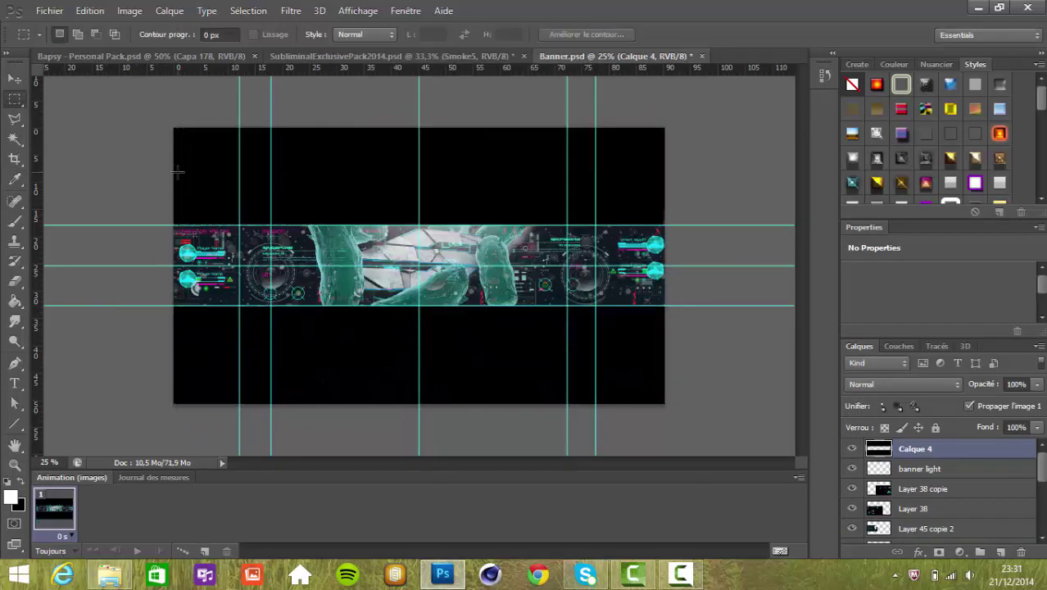
key("v")
- Duplicate the Subliminal Fluid CC group from SubliminalExclusivePack2014.psd into Banner.psd and return to the banner
left_click(439, 57)
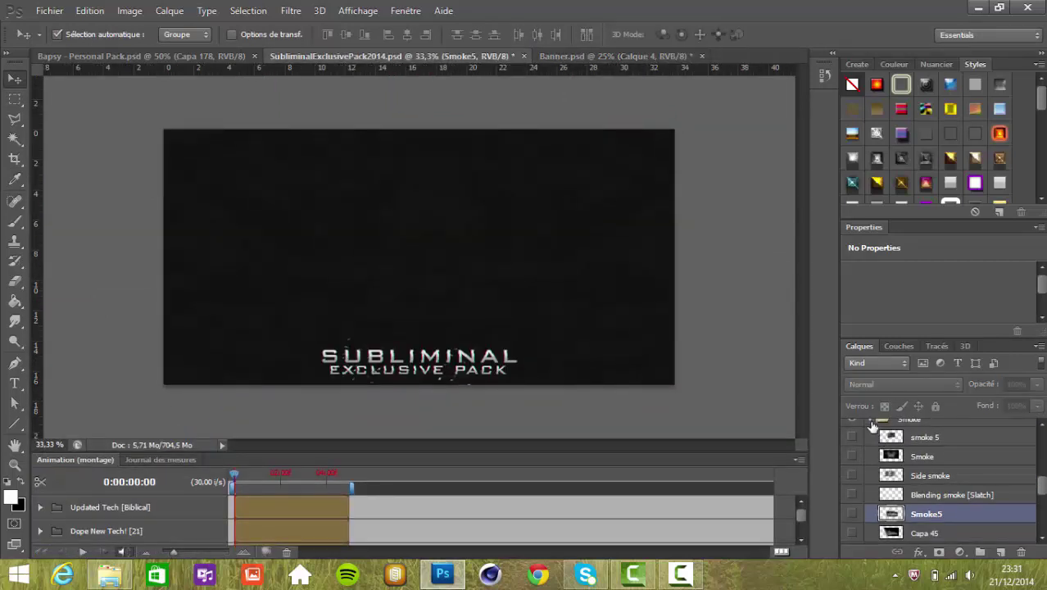
scroll(934, 483, "down", 5)
right_click(934, 457)
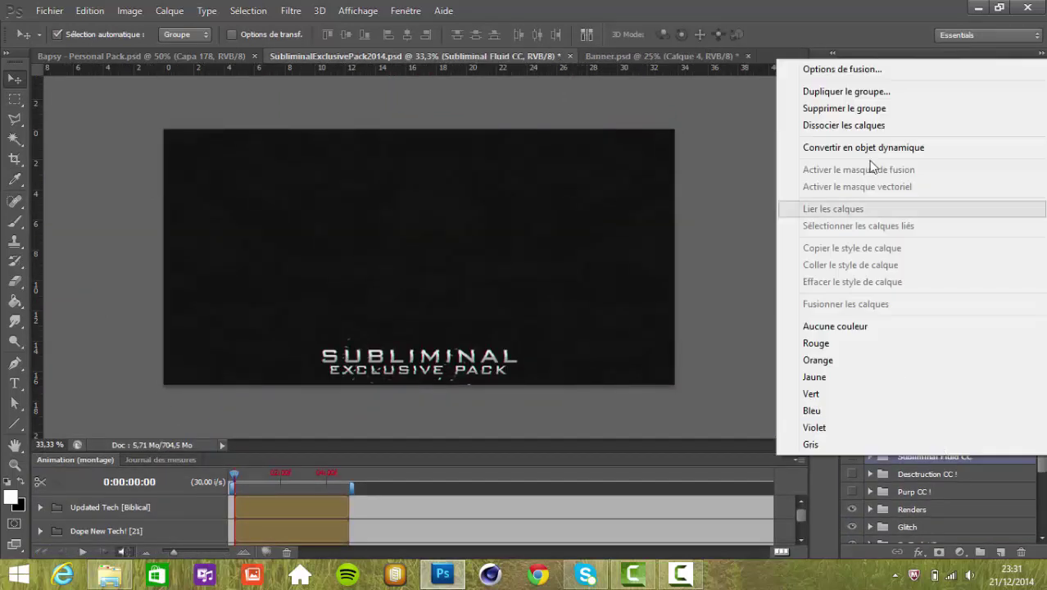
left_click(827, 86)
key("Return")
left_click(636, 57)
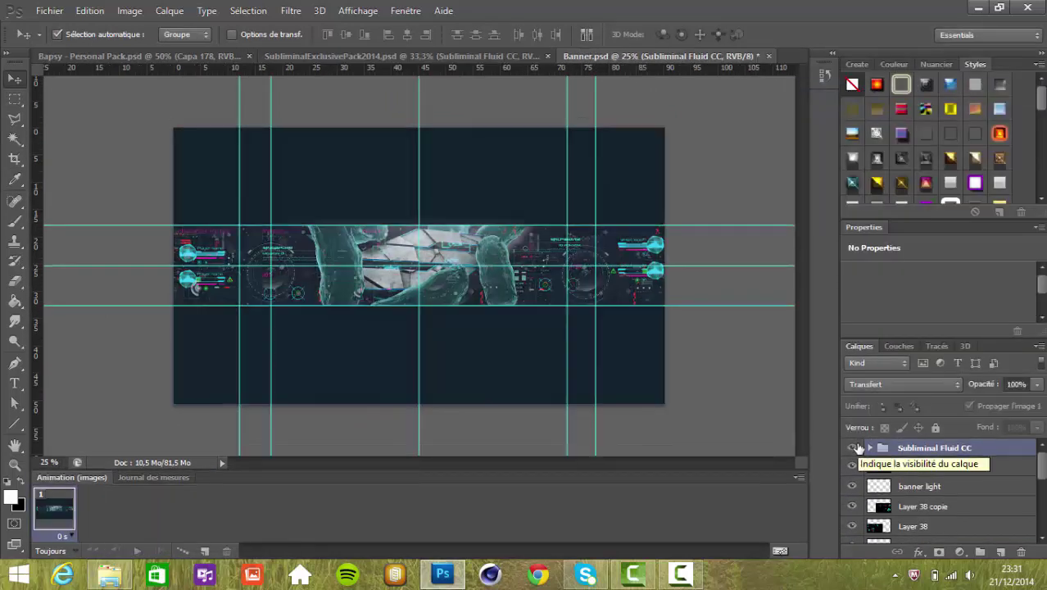
- Duplicate the Desctruction CC ! group from SubliminalExclusivePack2014.psd into Banner.psd and return to the banner
left_click(401, 57)
scroll(906, 449, "down", 1)
left_click(935, 533)
right_click(935, 534)
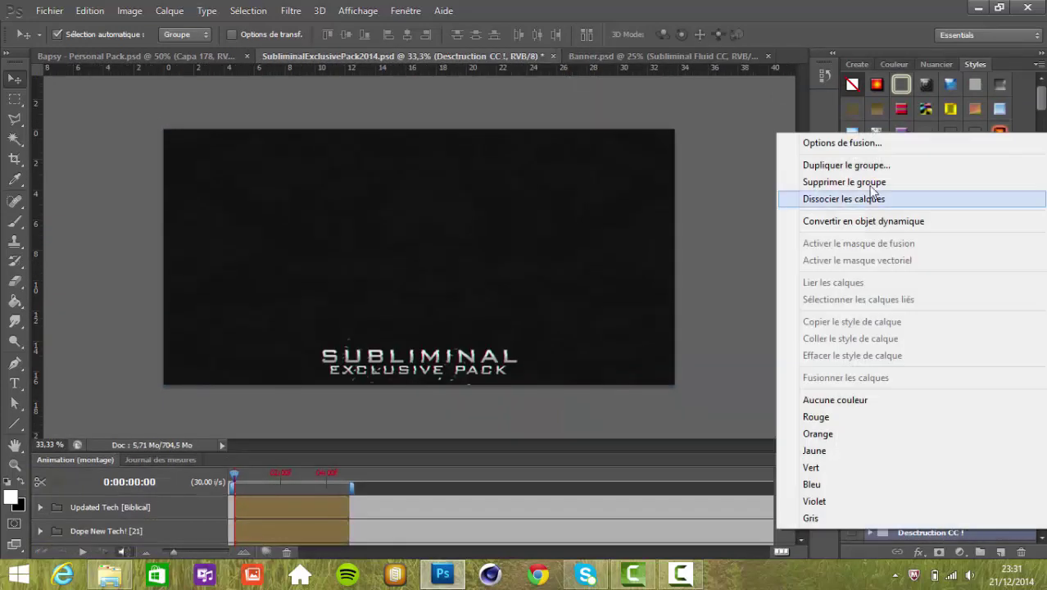
left_click(856, 166)
left_click(524, 230)
left_click(528, 269)
key("Return")
left_click(642, 56)
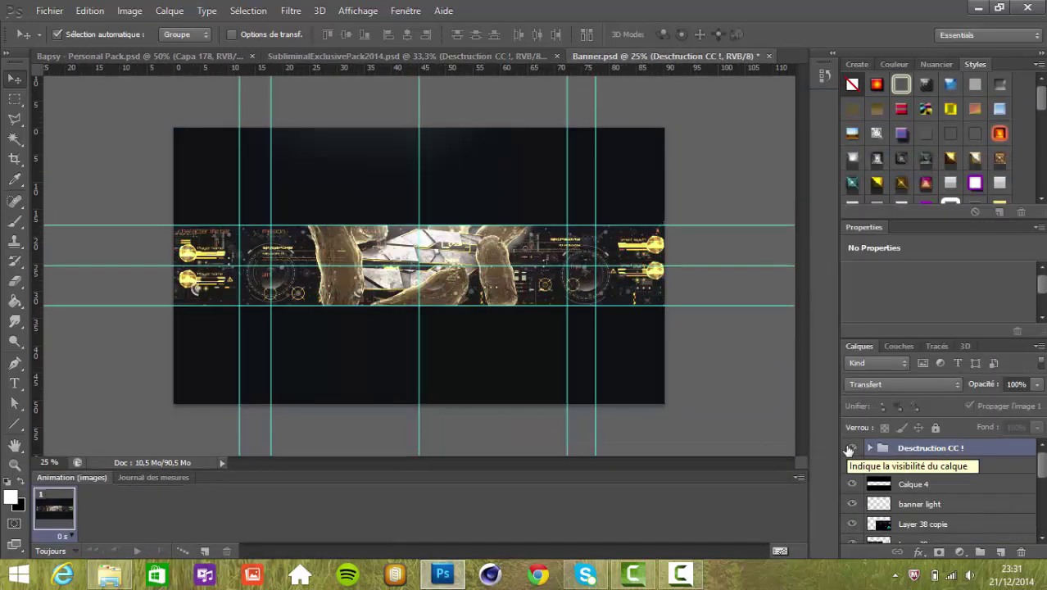
- Paint white over the central artwork on a new top layer with a soft 160 px brush
left_click(1000, 552)
key("b")
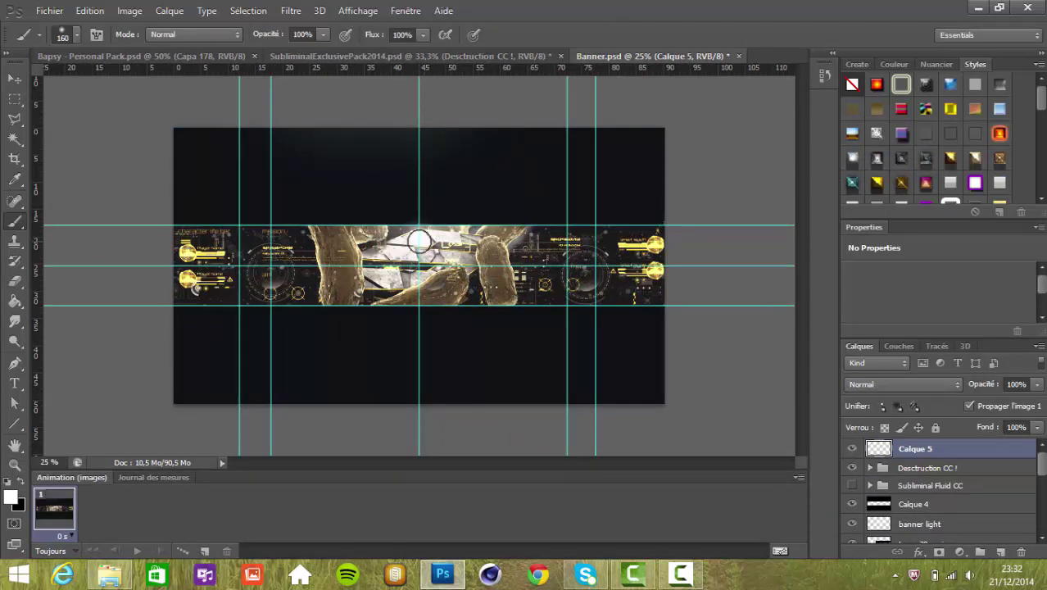
left_click_drag(376, 276, 417, 267)
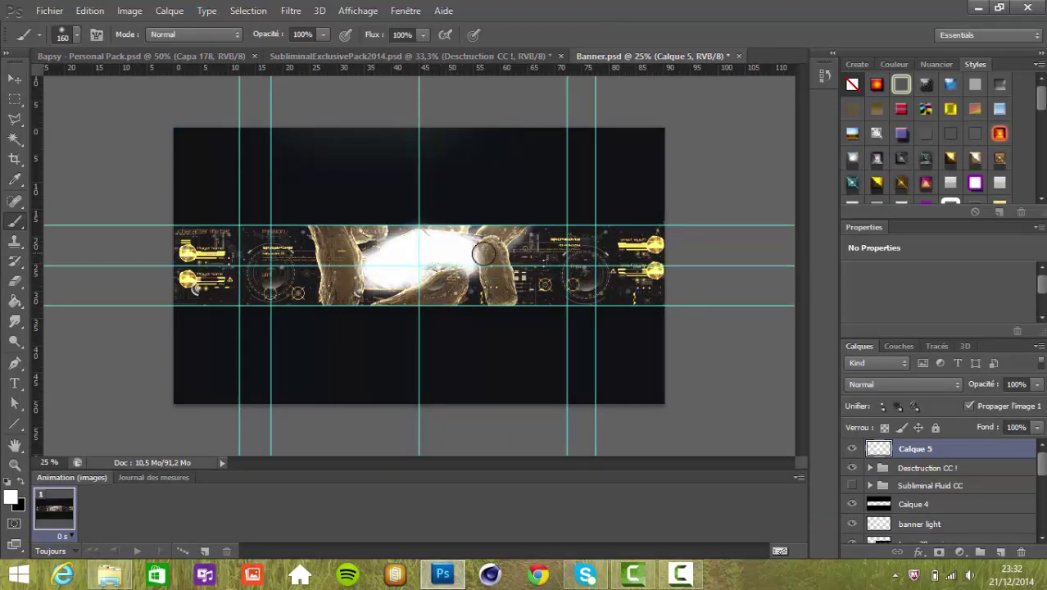
mouse_move(328, 294)
left_mouse_down()
mouse_move(363, 234)
mouse_move(365, 287)
mouse_move(447, 288)
left_mouse_up()
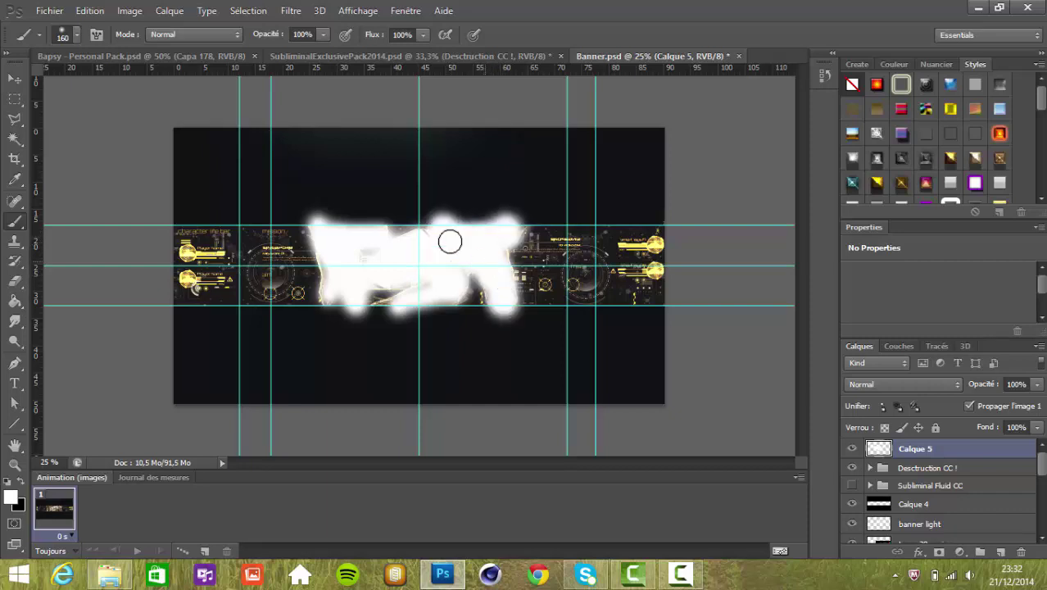
- Set Calque 5's fill to 9% and erase the white spill outside the banner strip
key("v")
left_click_drag(1036, 427, 964, 449)
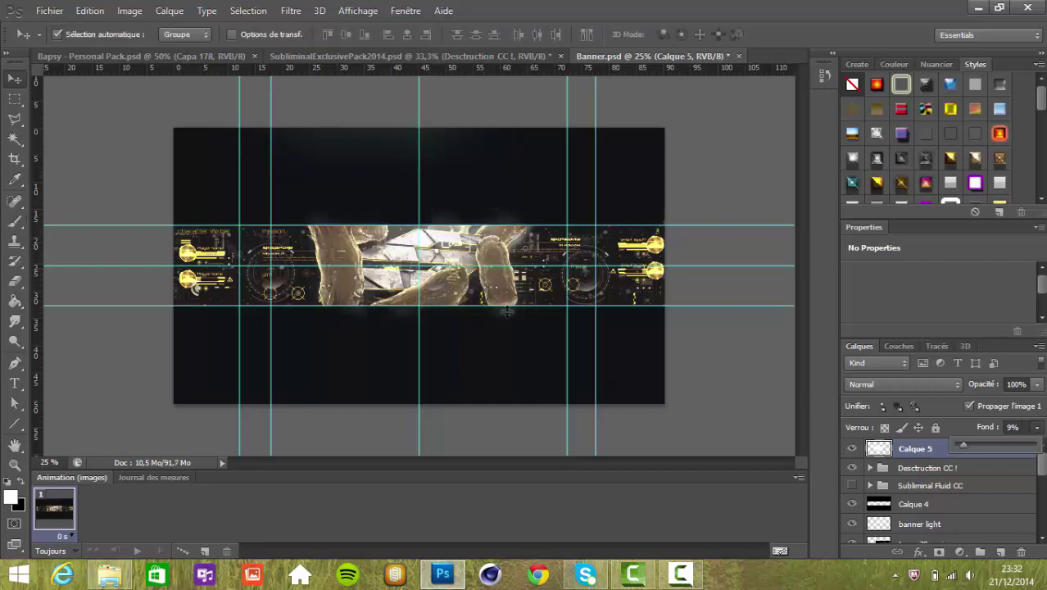
left_click(20, 282)
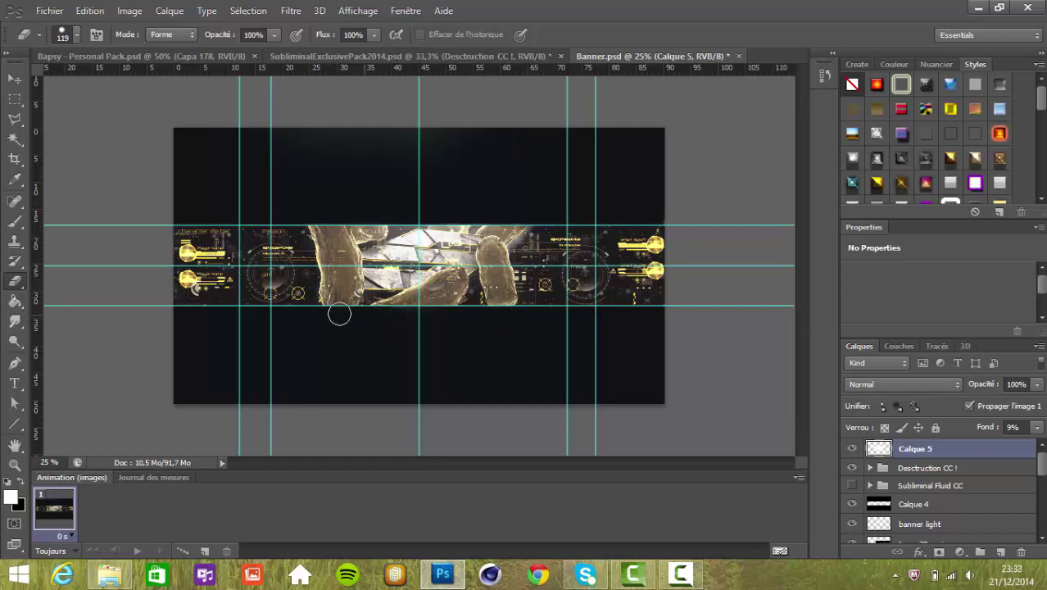
- Draw a white 1 px diagonal line about 113 by 116 px beside the central artwork, plus a horizontal line about 106 px long
key("u")
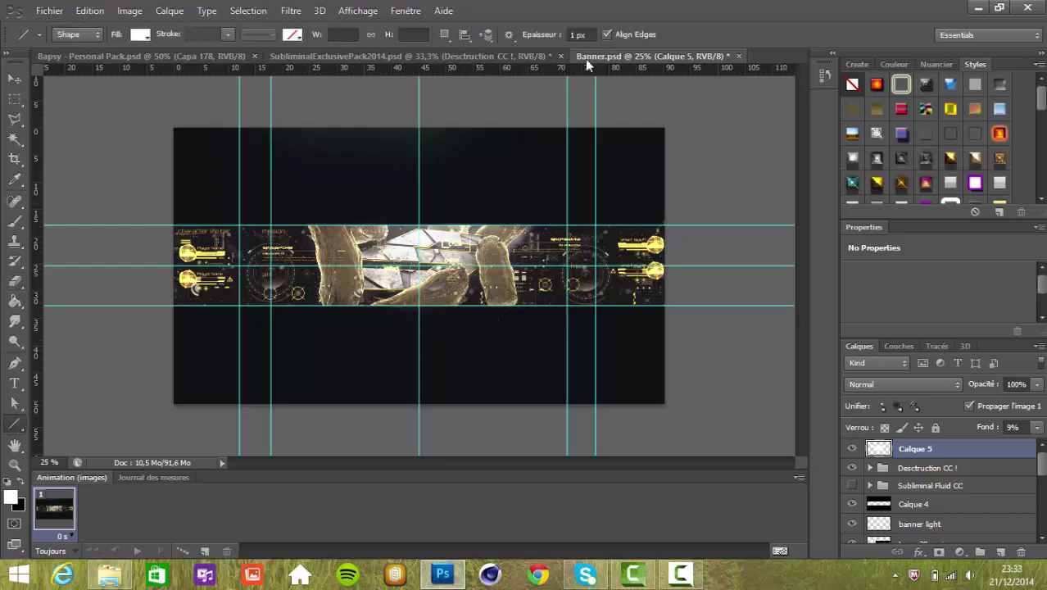
left_click_drag(568, 218, 544, 241)
key("ctrl+plus")
key("ctrl+plus")
key("ctrl+plus")
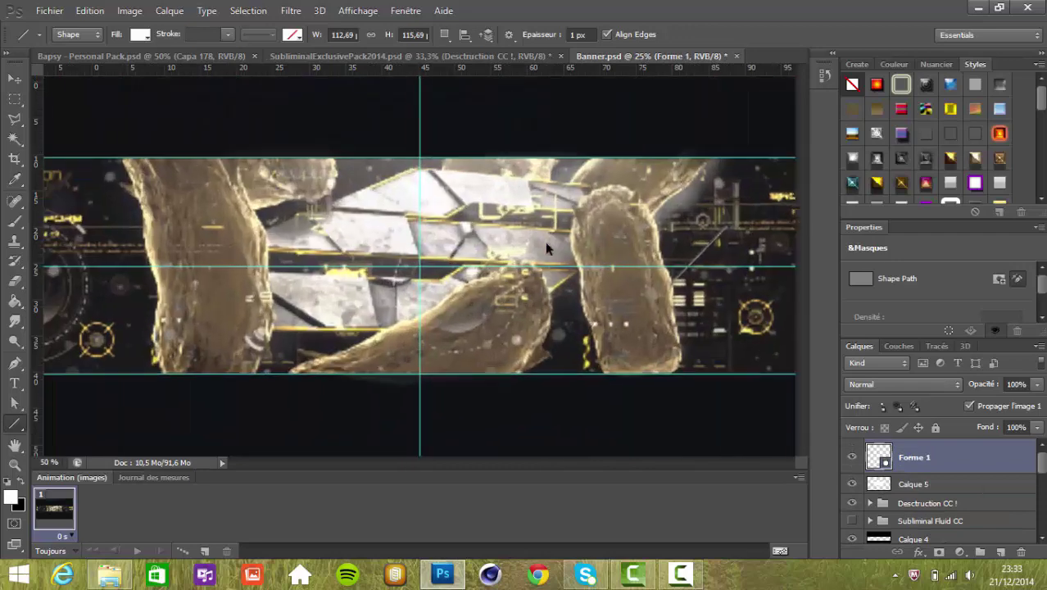
left_click_drag(698, 281, 753, 282)
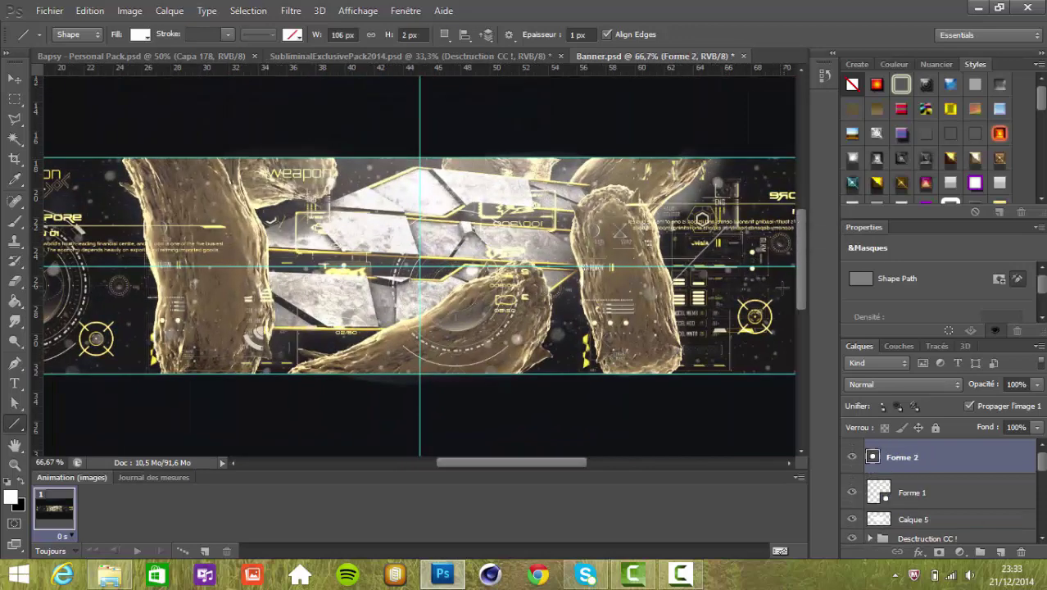
left_click(15, 78)
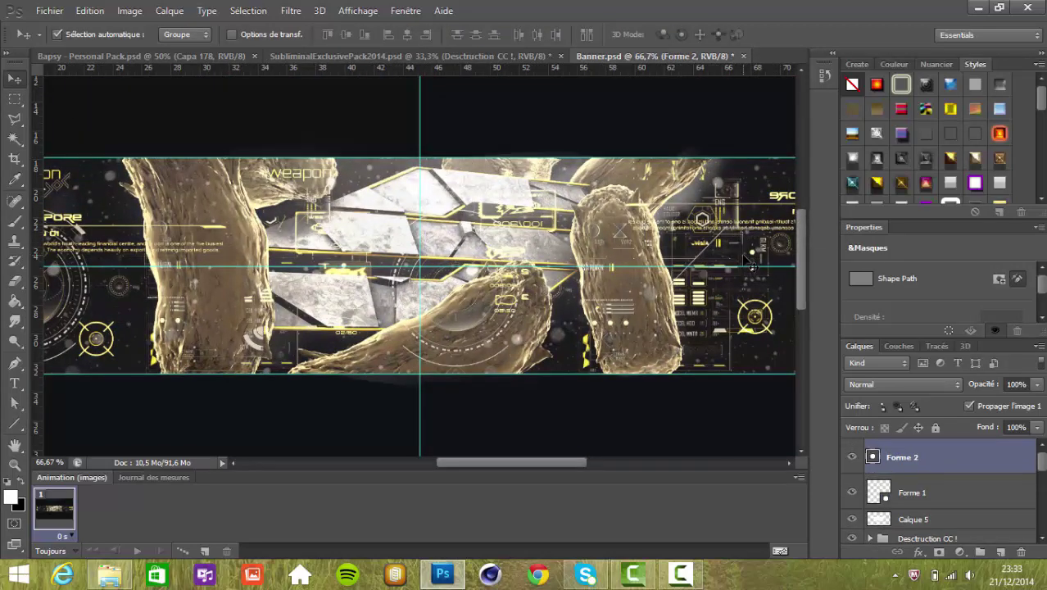
key("ctrl+minus")
key("ctrl+minus")
key("ctrl+minus")
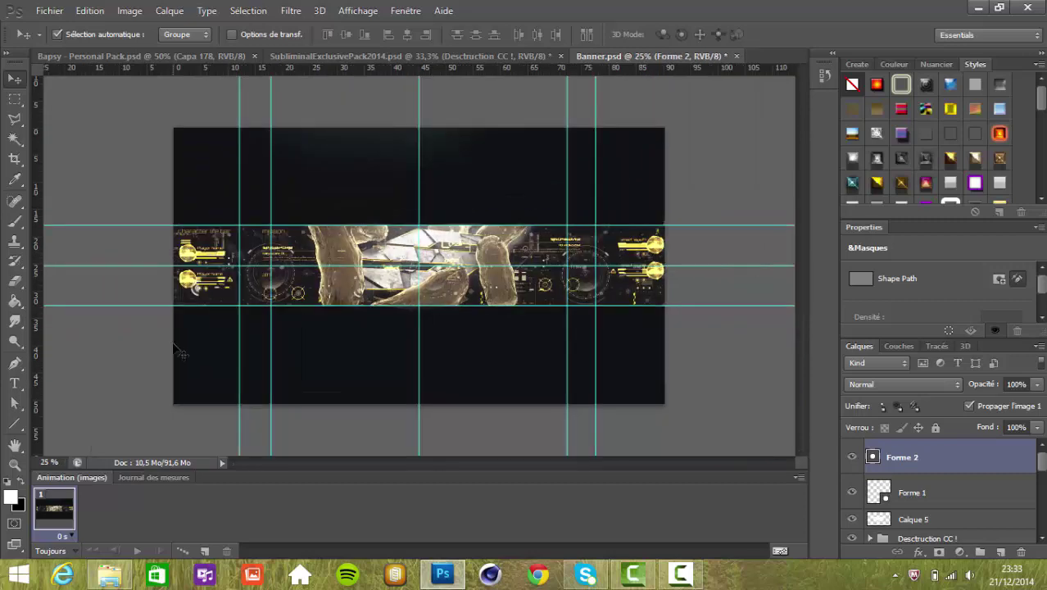
- Add the white text SAW in the Prototype font over the banner, removing the extra word Design
key("t")
left_click(573, 257)
type("S")
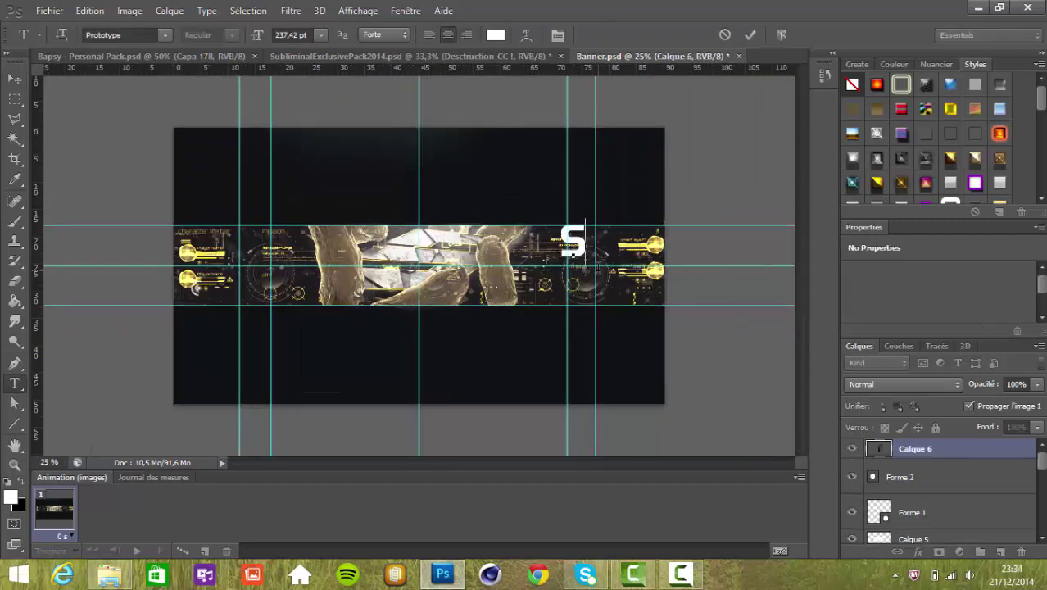
type("aw Design")
left_click_drag(637, 290, 602, 300)
double_click(587, 256)
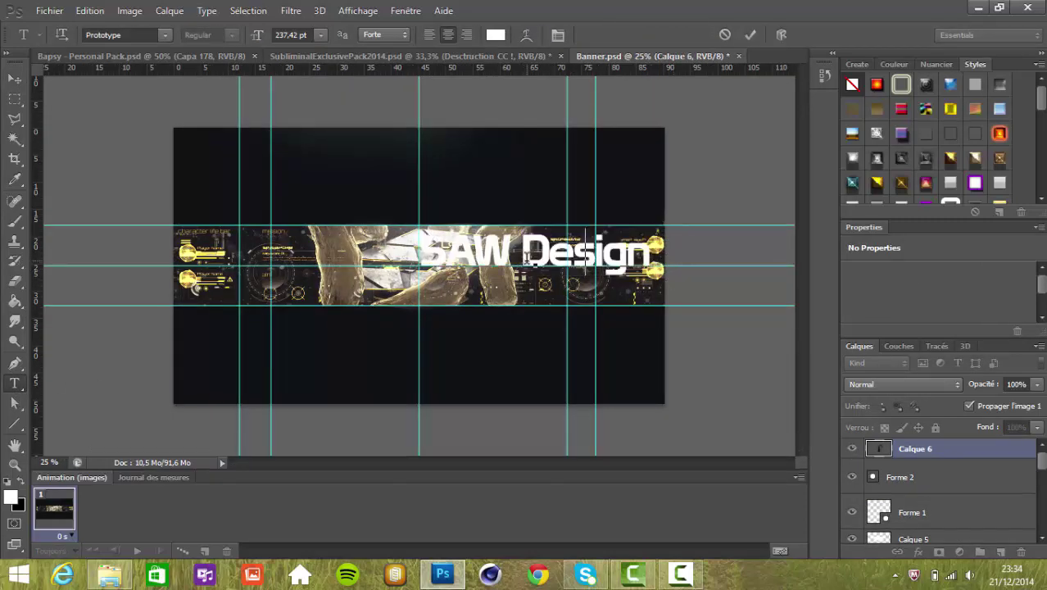
key("BackSpace")
- Set the SAW text to 52.42 pt and place it above the circular element on the right-hand part of the banner
left_click_drag(575, 259, 488, 261)
left_click_drag(259, 40, 188, 50)
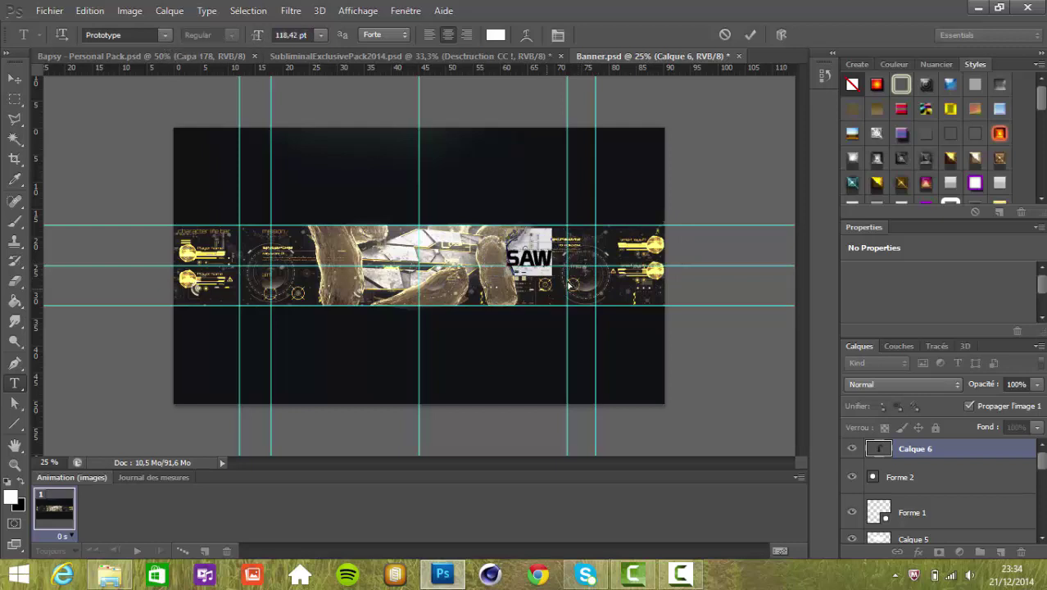
left_click_drag(568, 284, 602, 281)
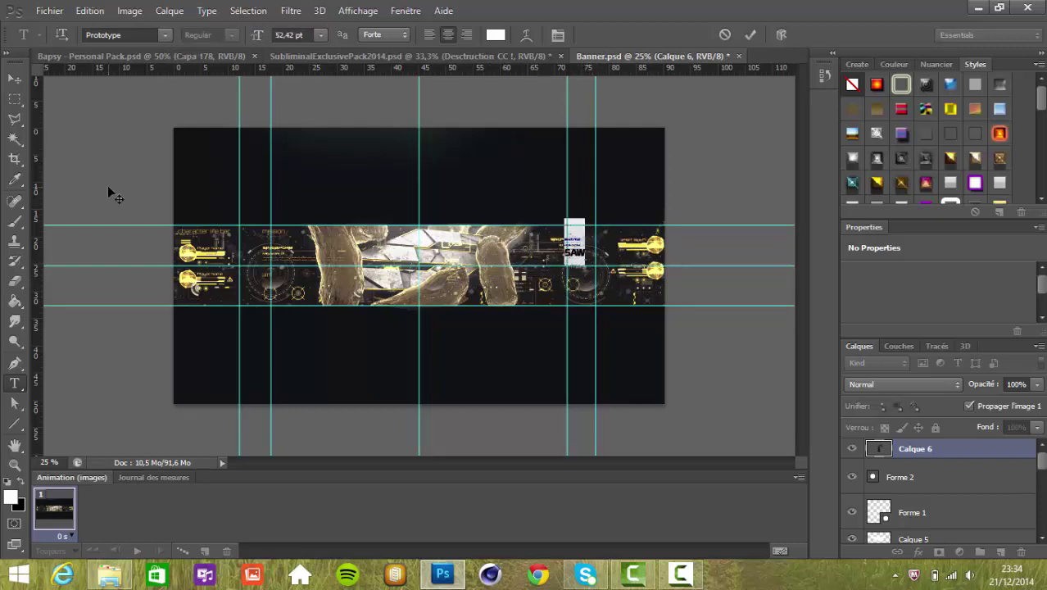
key("ctrl+Return")
- Enlarge the SAW text with a free transform and rasterize its layer
key("ctrl+t")
left_click_drag(596, 220, 620, 197)
right_click(615, 263)
left_click(608, 261)
key("Return")
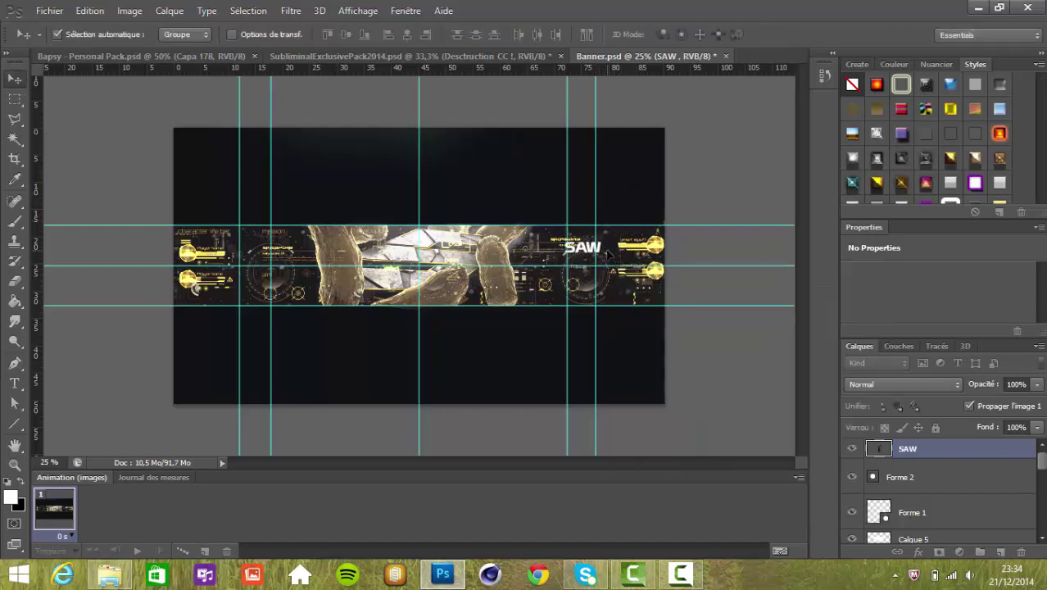
right_click(929, 448)
left_click(746, 201)
key("ctrl+t")
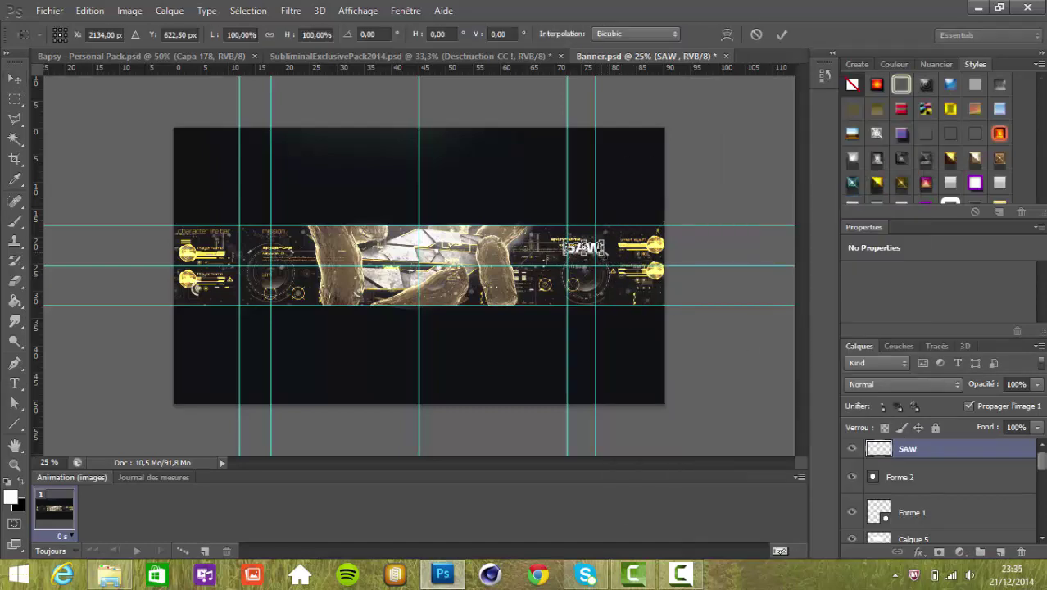
right_click(588, 246)
left_click(614, 363)
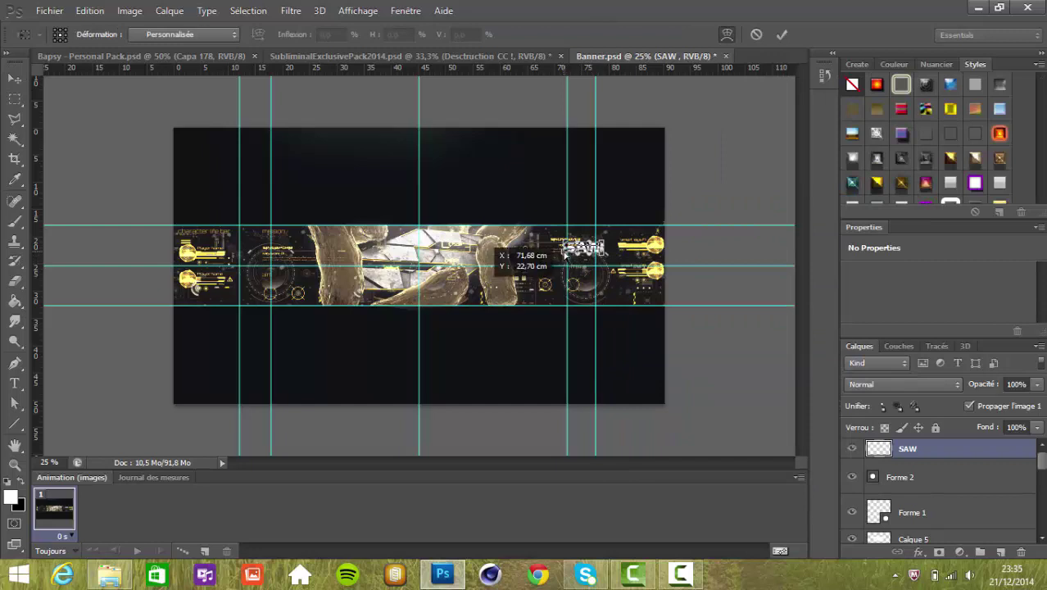
key("Escape")
key("ctrl+t")
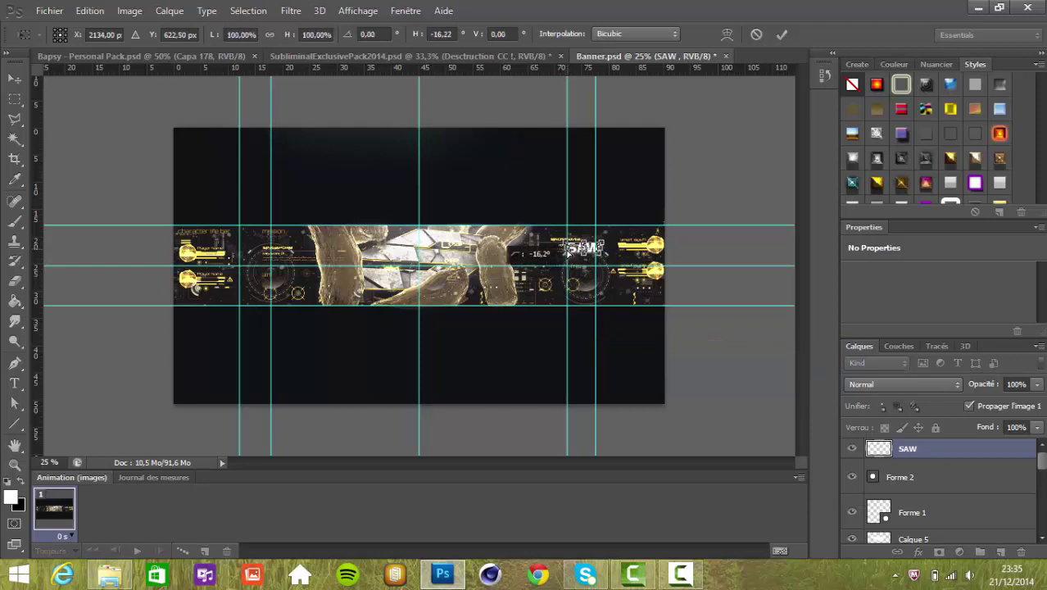
key("Escape")
- Apply a perspective transform to the SAW layer so its letters grow taller from S to W
key("ctrl+t")
right_click(587, 246)
left_click(668, 348)
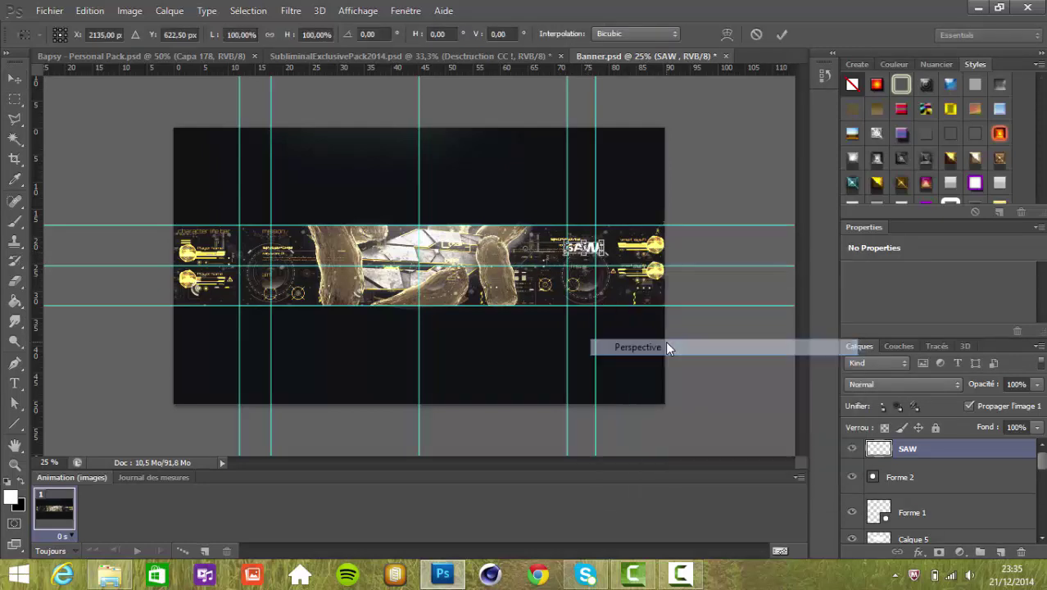
left_click_drag(566, 251, 563, 251)
key("Return")
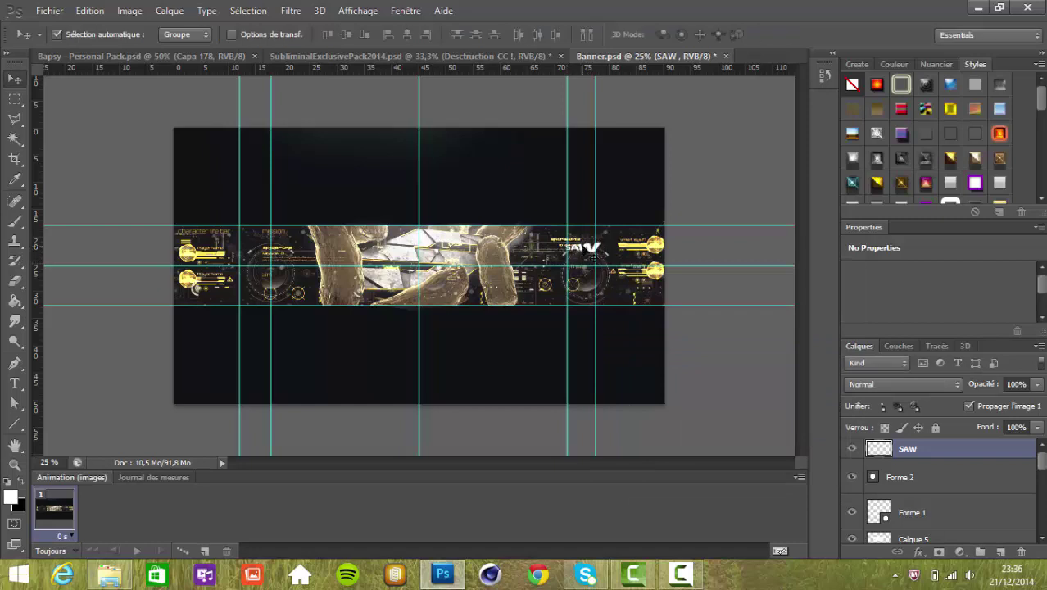
- Transform the SAW layer to 115.38% height with a 1.24° vertical skew and keep it on the right-hand part of the banner
key("ctrl+t")
right_click(580, 249)
left_click(571, 284)
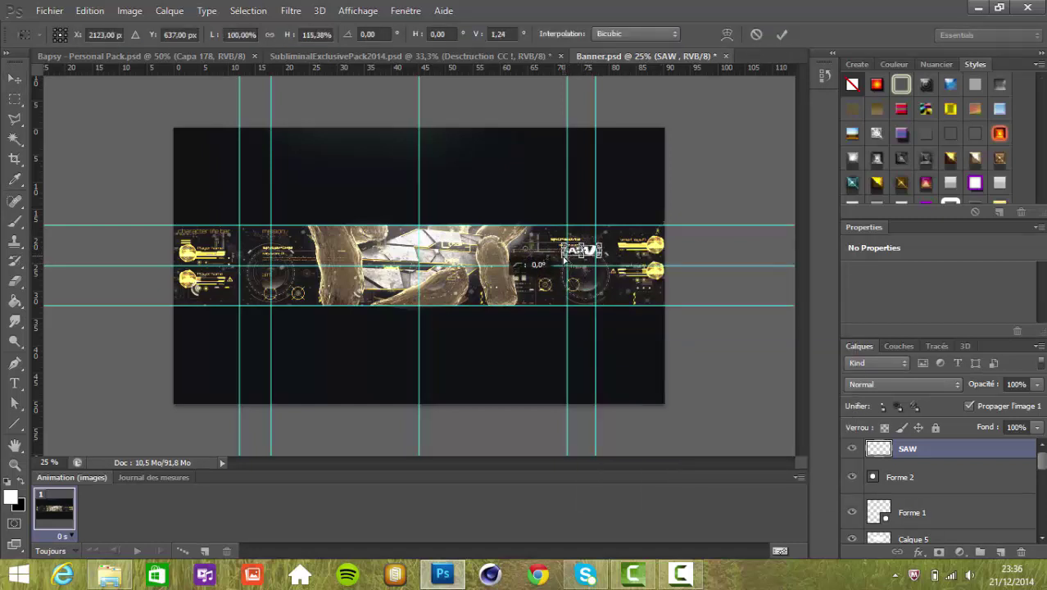
key("Return")
left_click_drag(564, 259, 586, 256)
- Add the designer's signature above Forme 2 in white 28.42 pt Prototype text, at the strip's lower edge just right of the central artwork
left_click(922, 457)
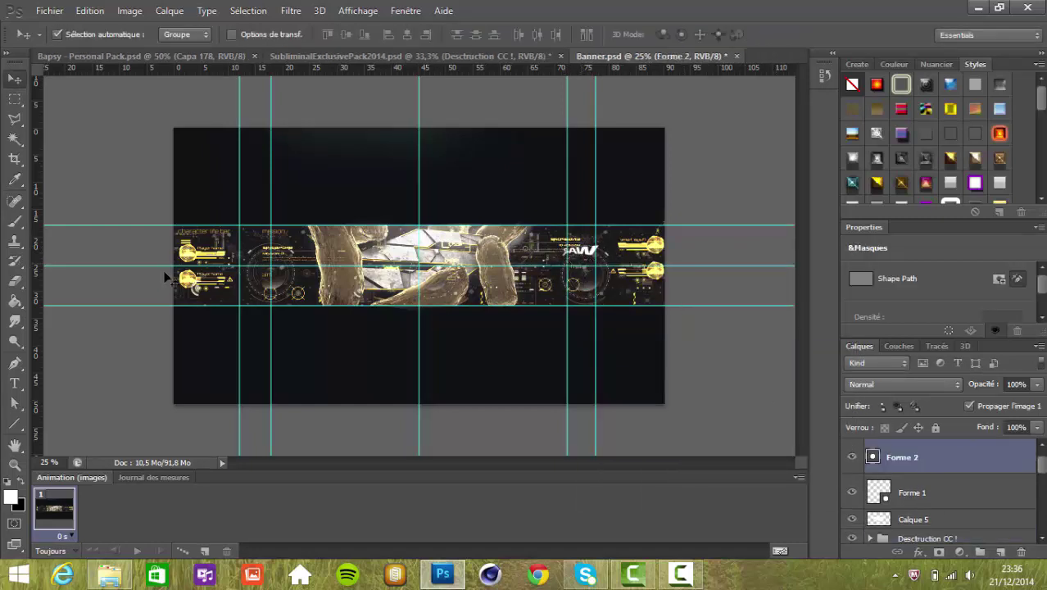
key("t")
left_click(502, 292)
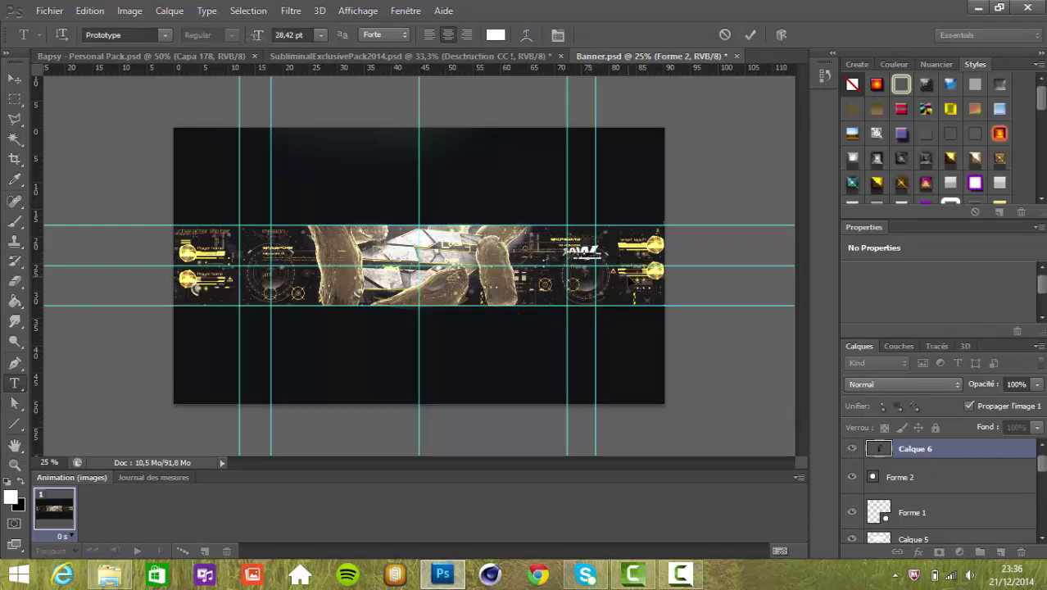
left_click_drag(622, 278, 572, 323)
left_click(15, 79)
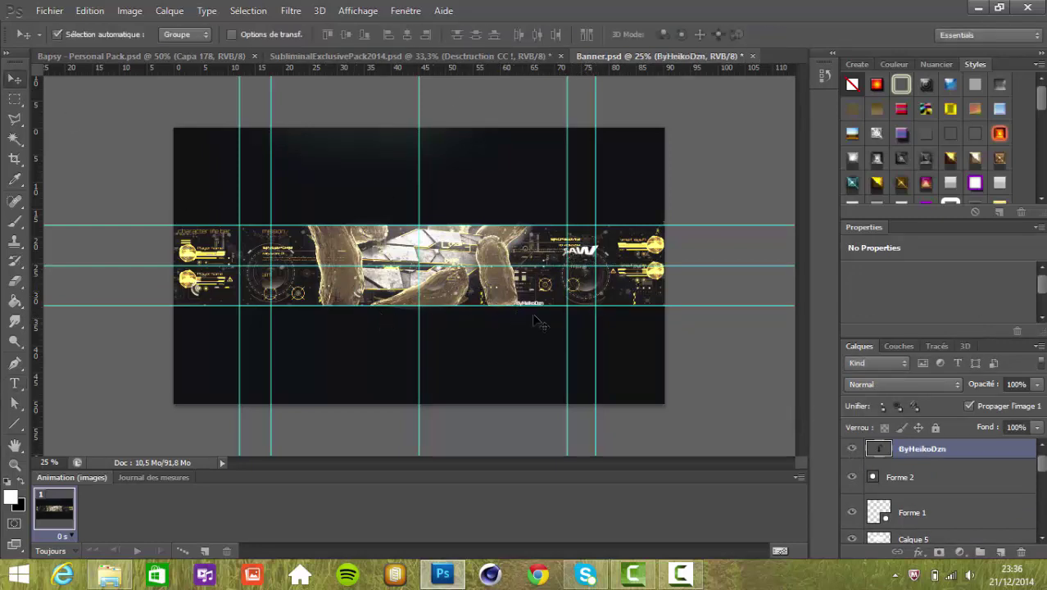
left_click(552, 318)
left_click(679, 575)
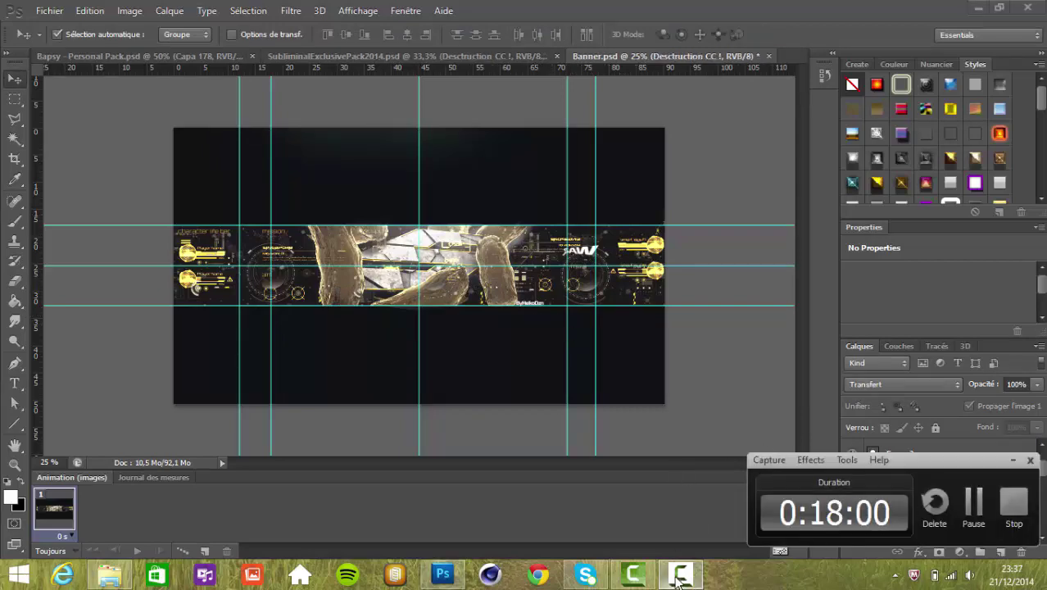